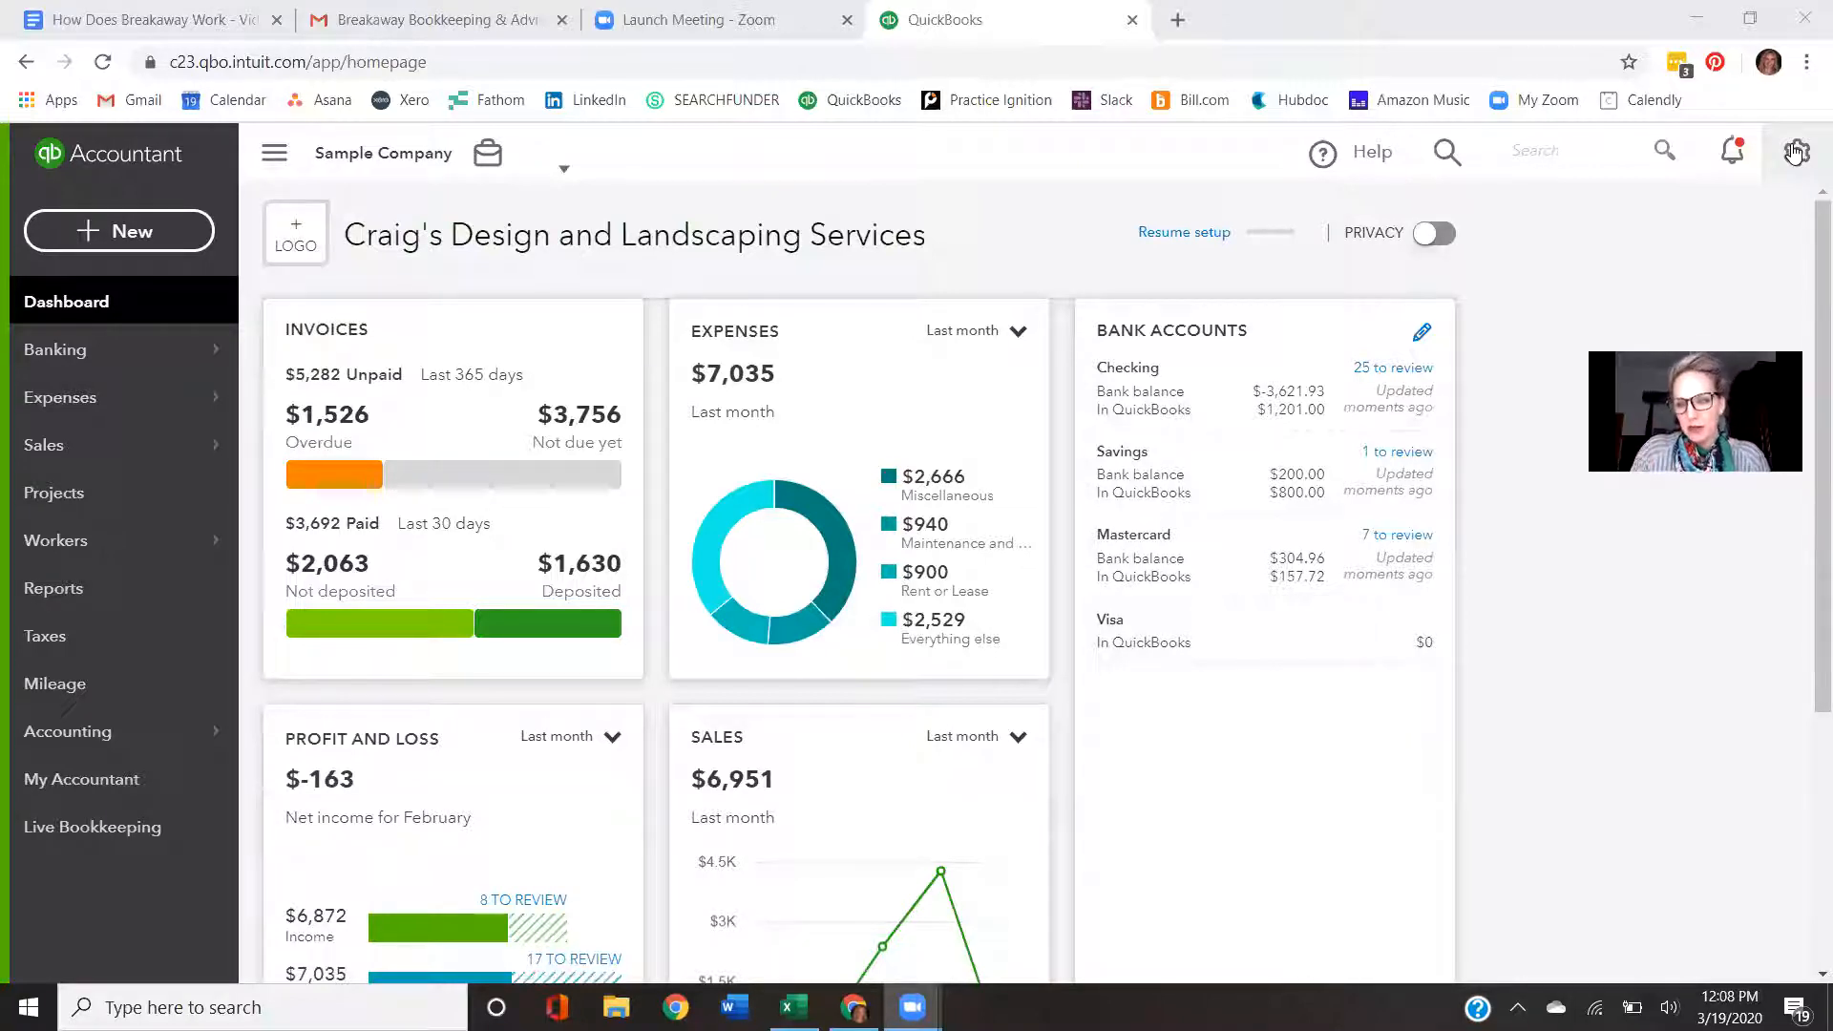
- Open the Budgeting tool and start adding a new budget
click(1795, 153)
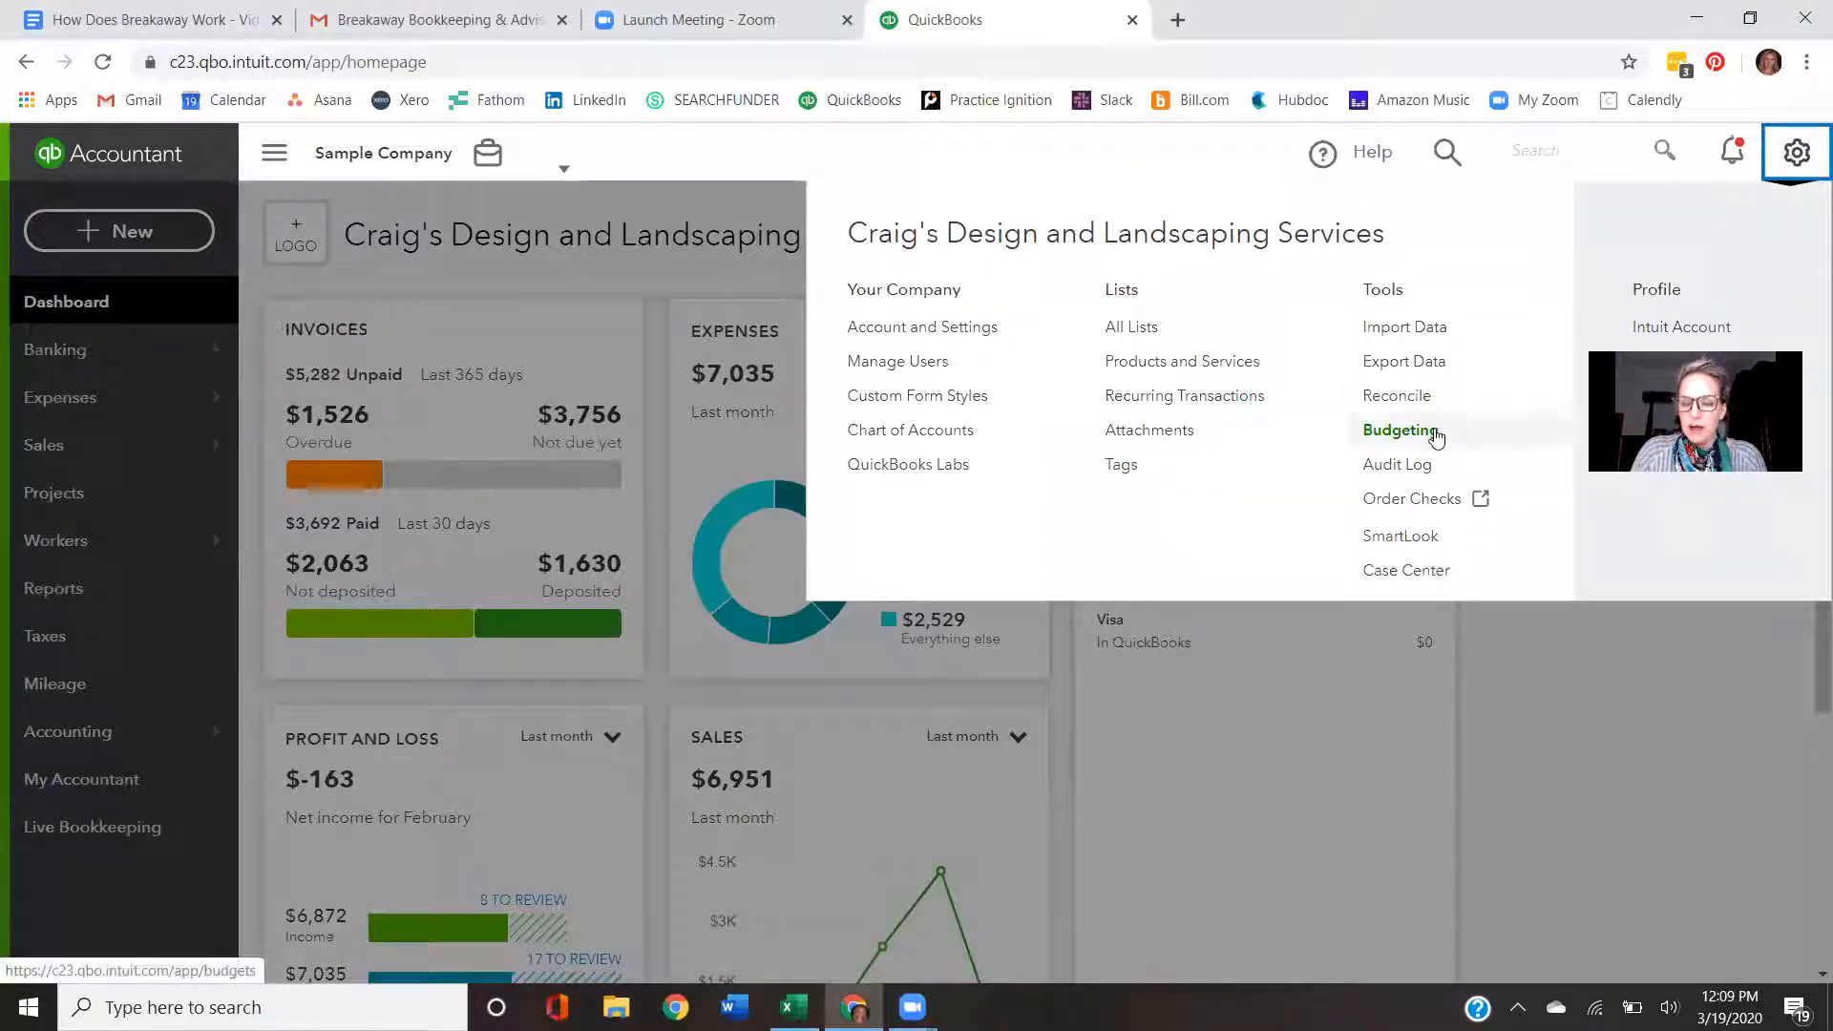
click(1400, 431)
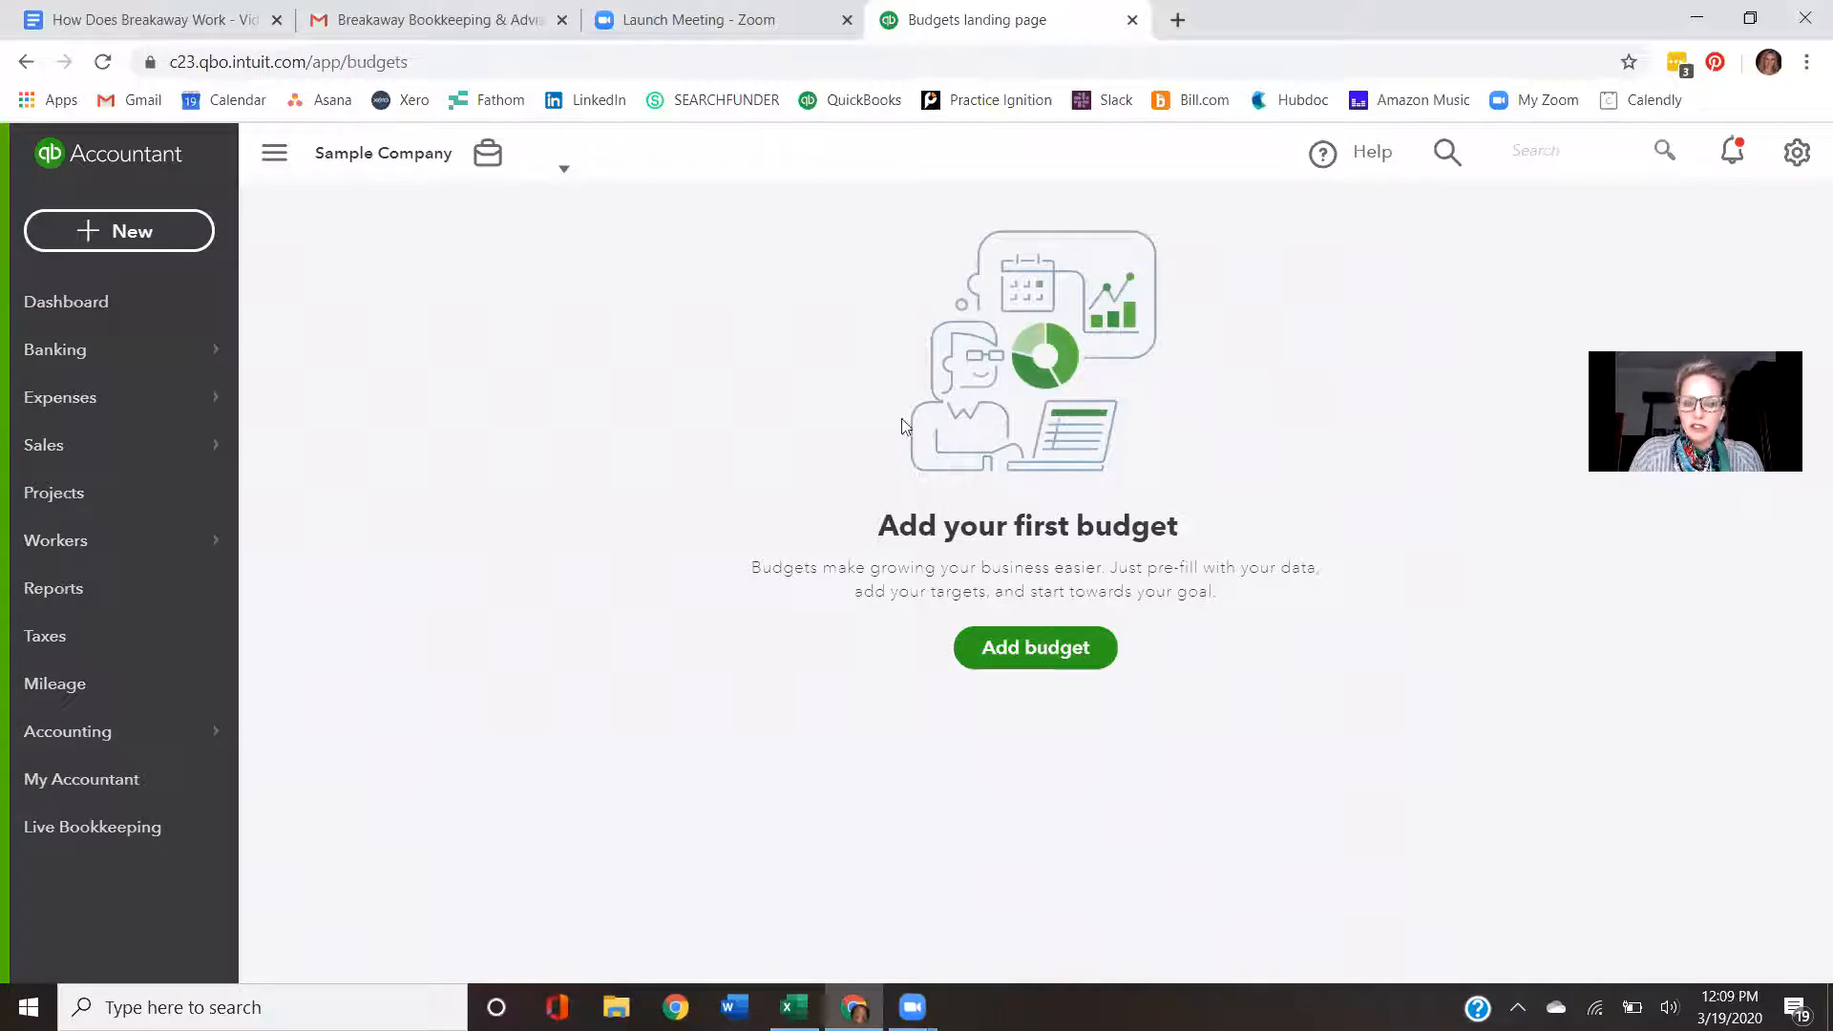
click(1050, 652)
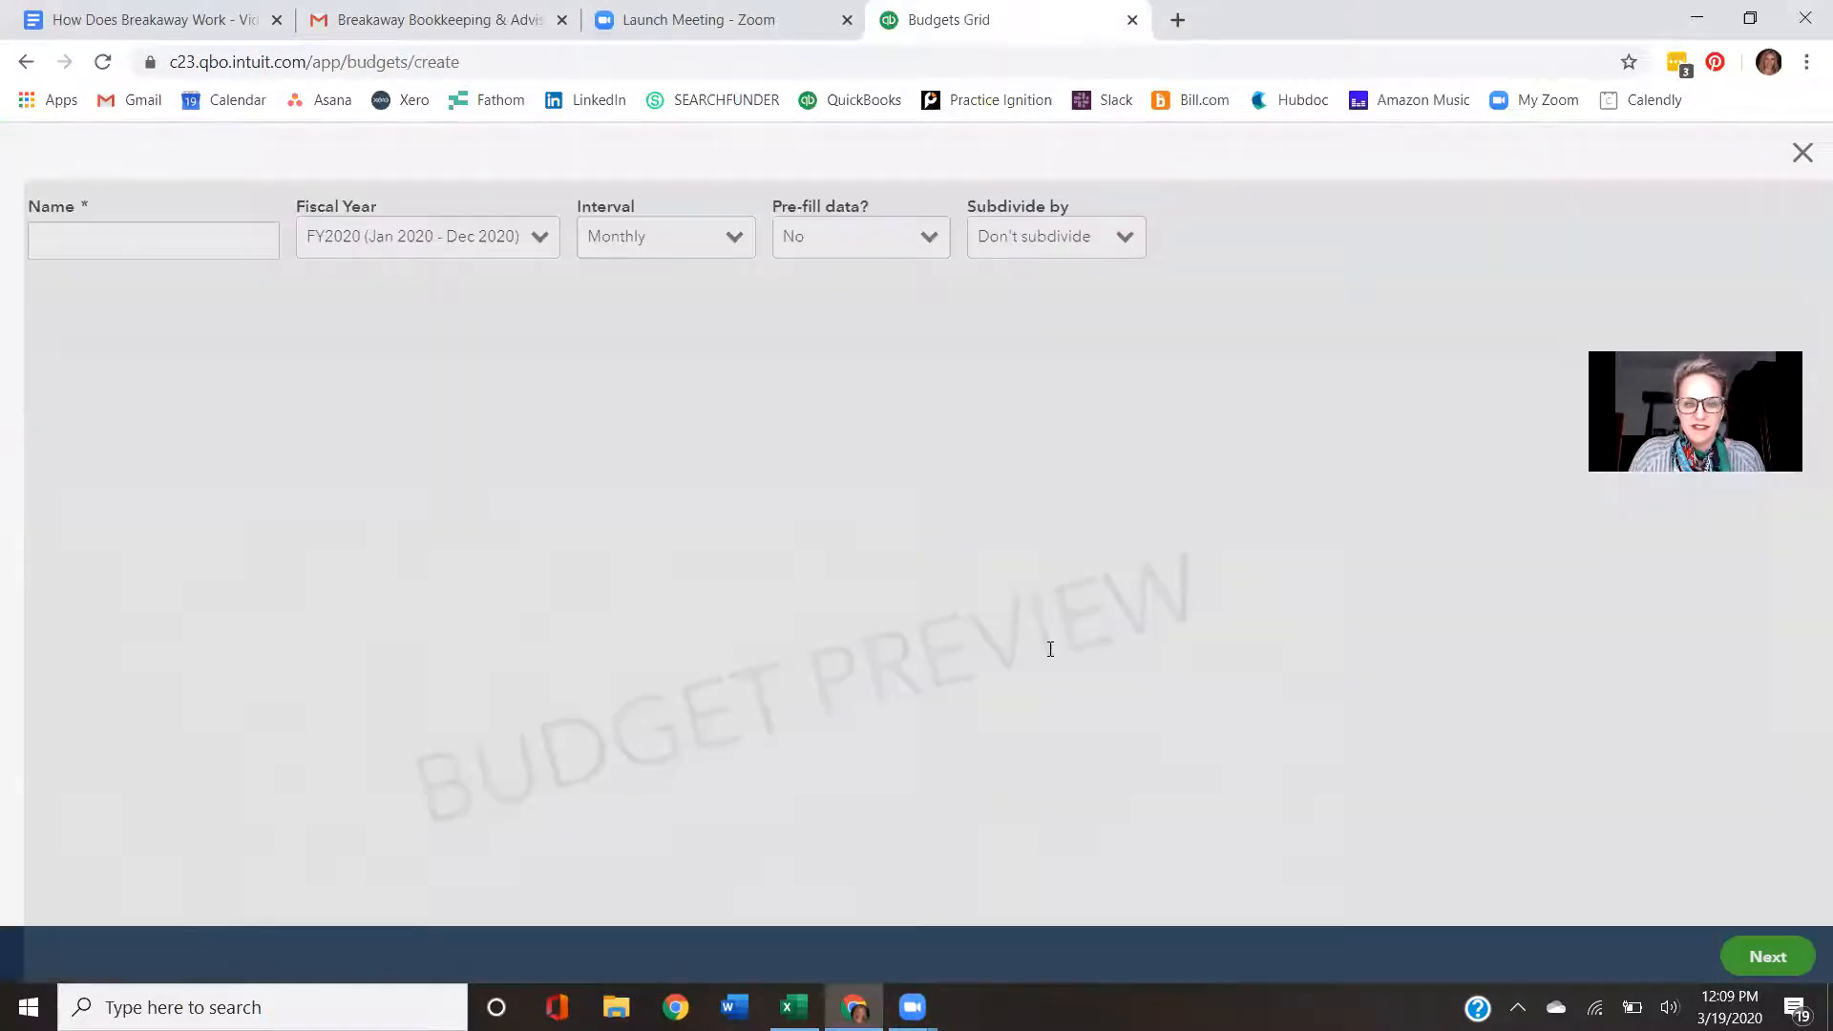
- Name the new budget Demo and continue to the budget entry grid
text(Demo)
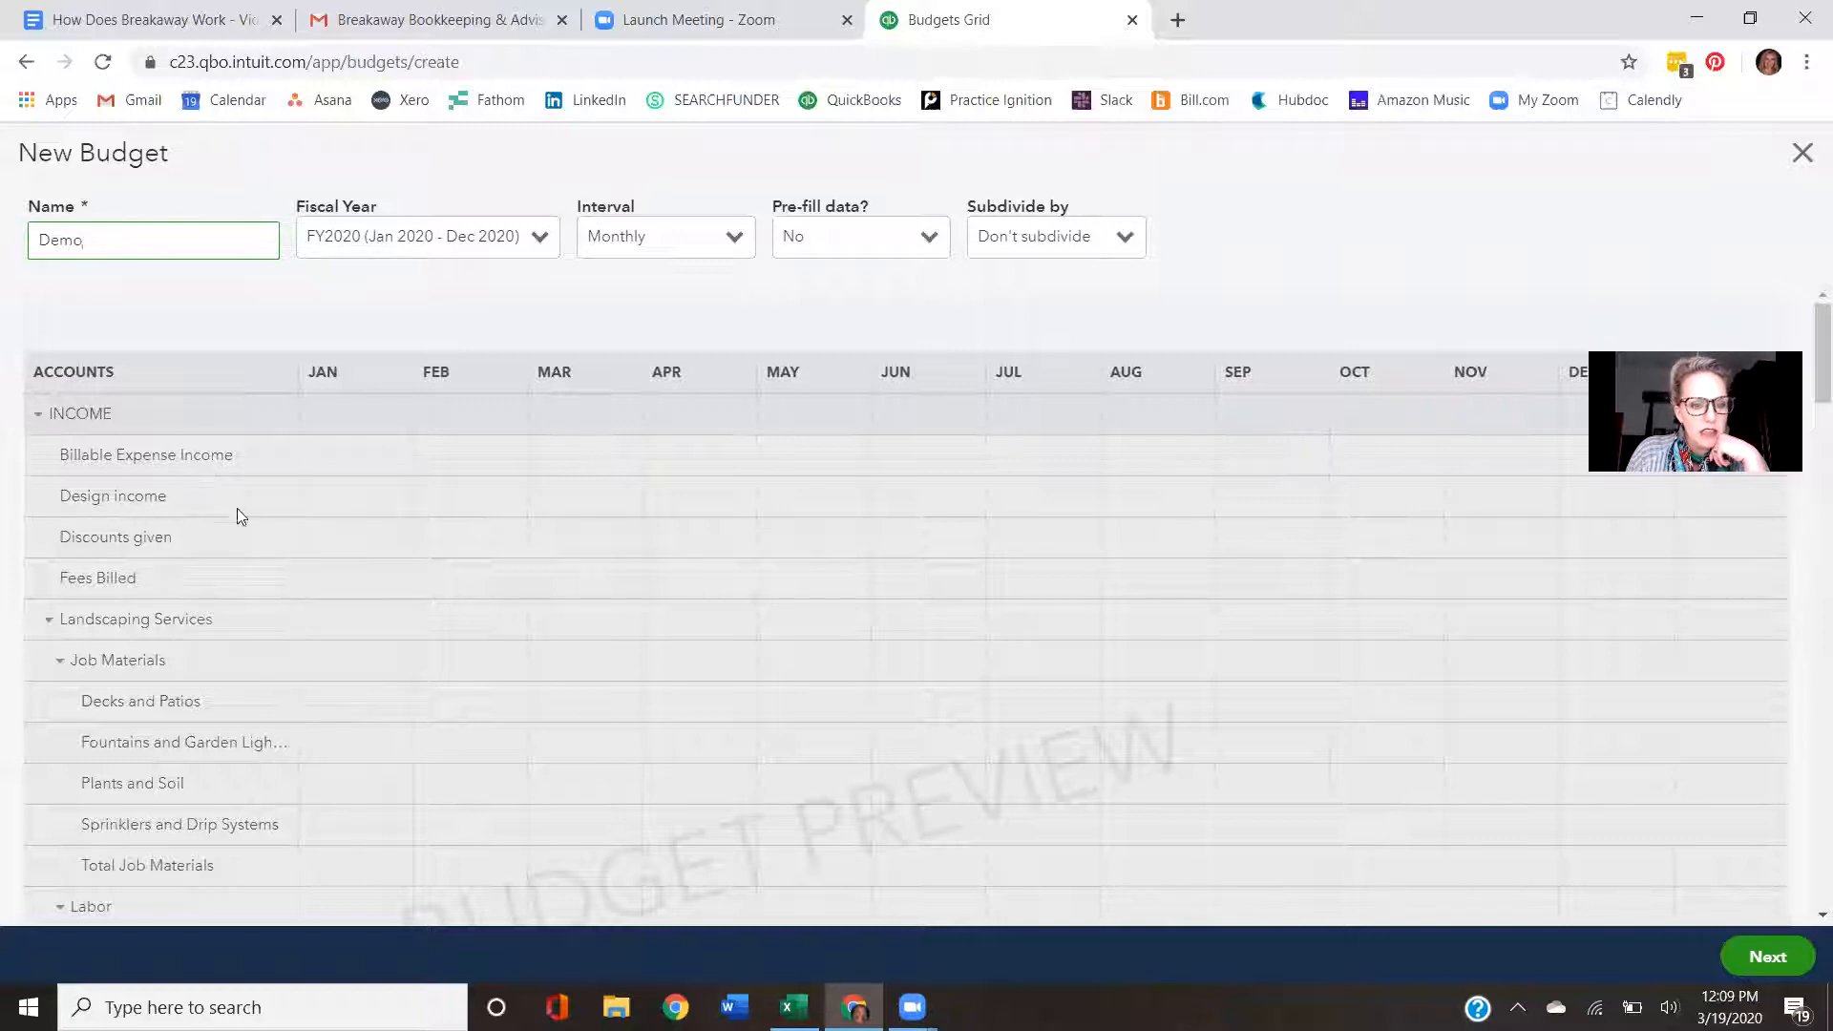
click(351, 509)
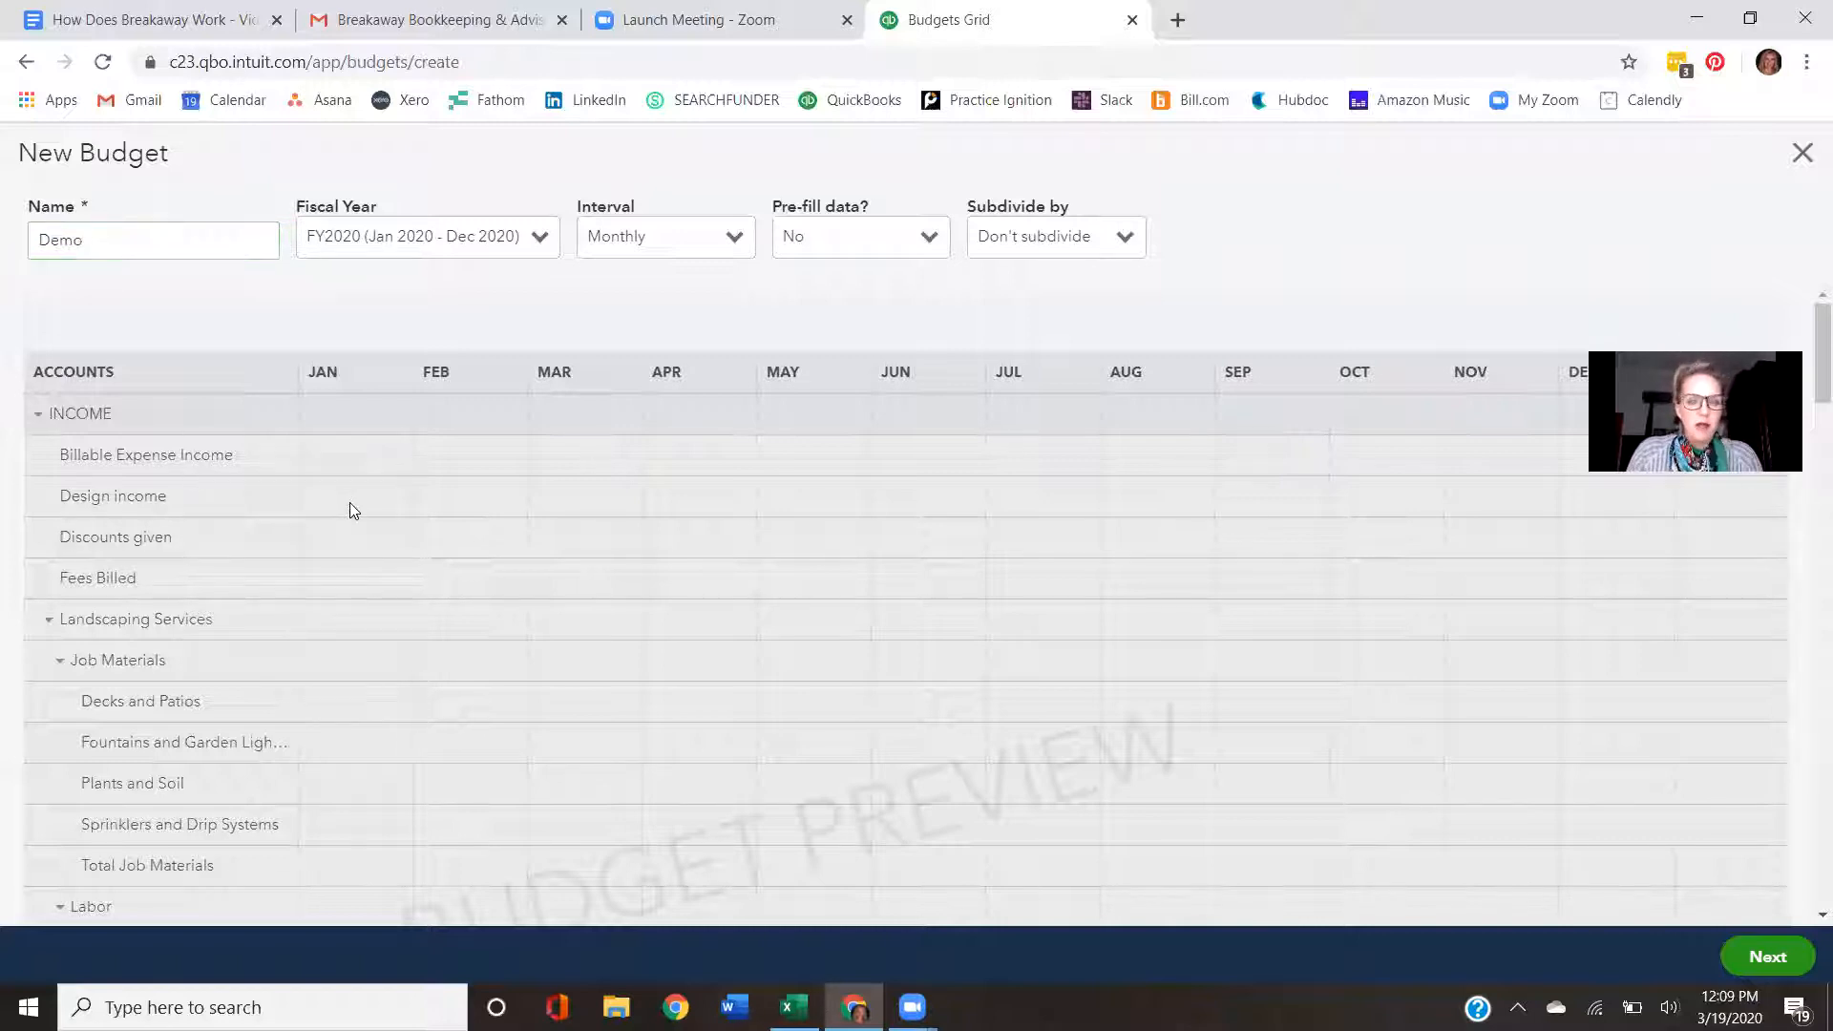
click(1768, 957)
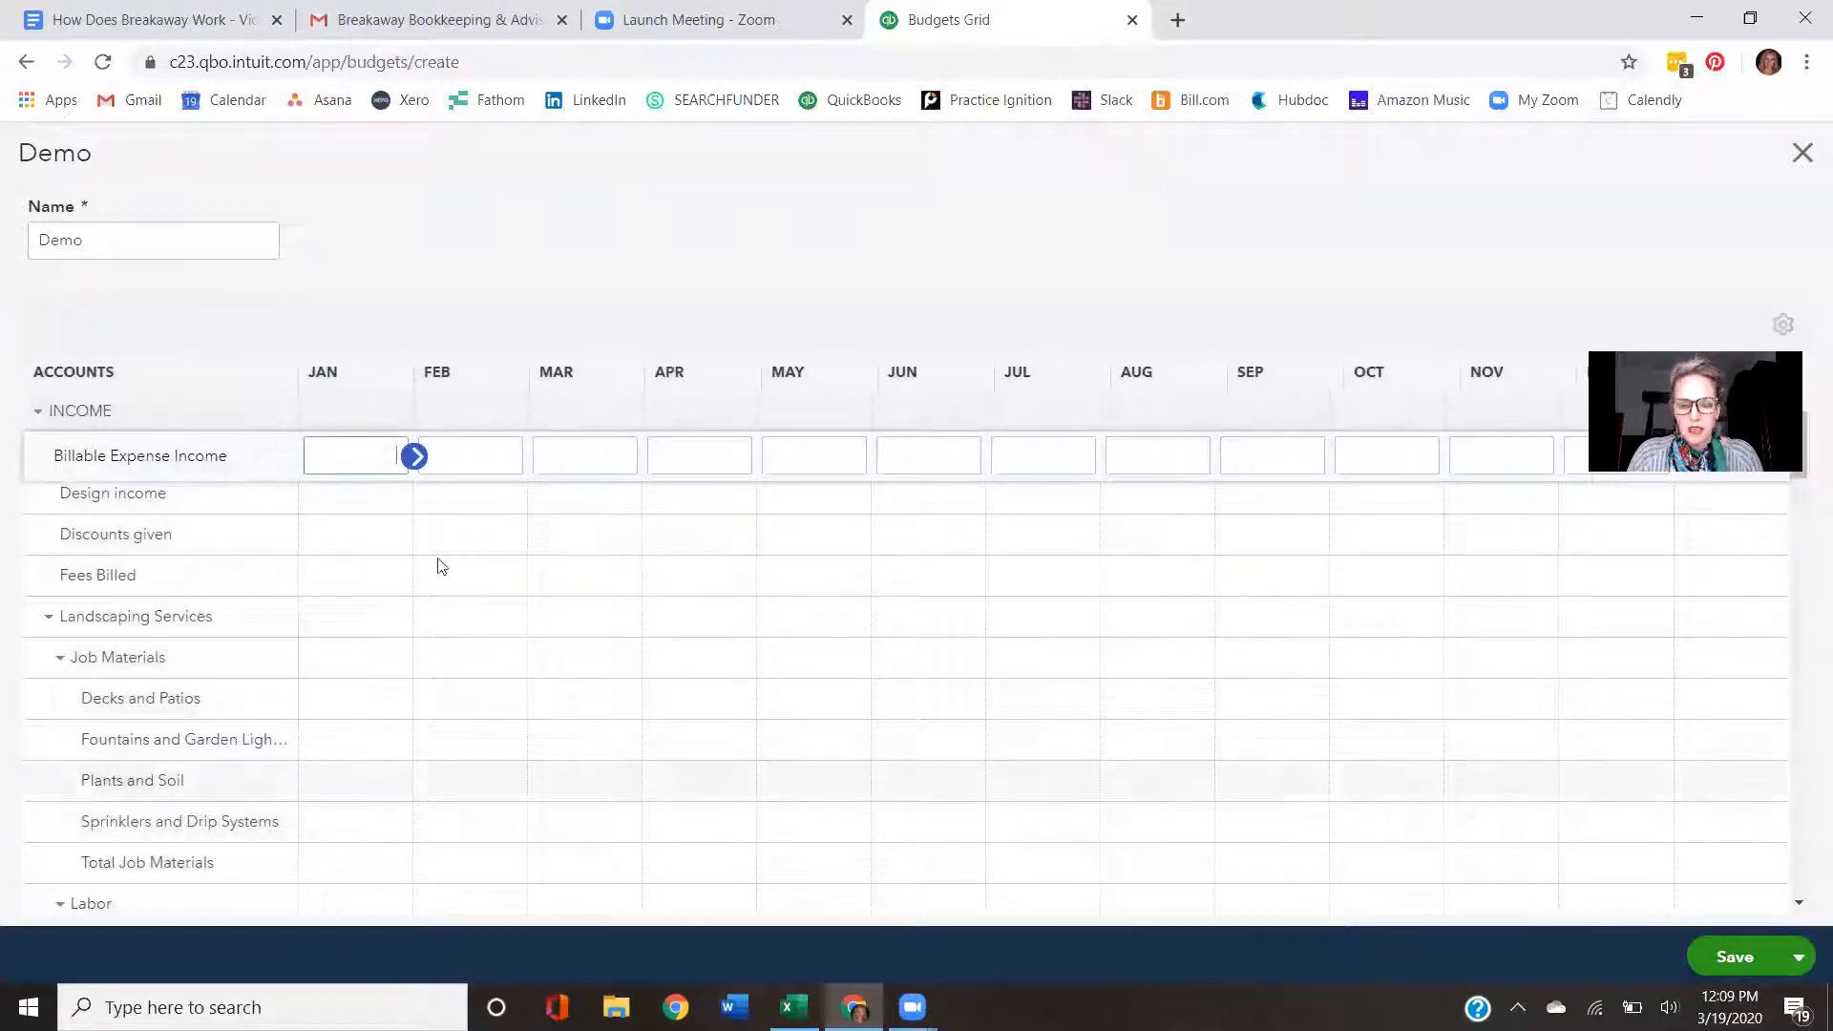
- Enter 500 as Design income for January and copy it across all months
click(362, 510)
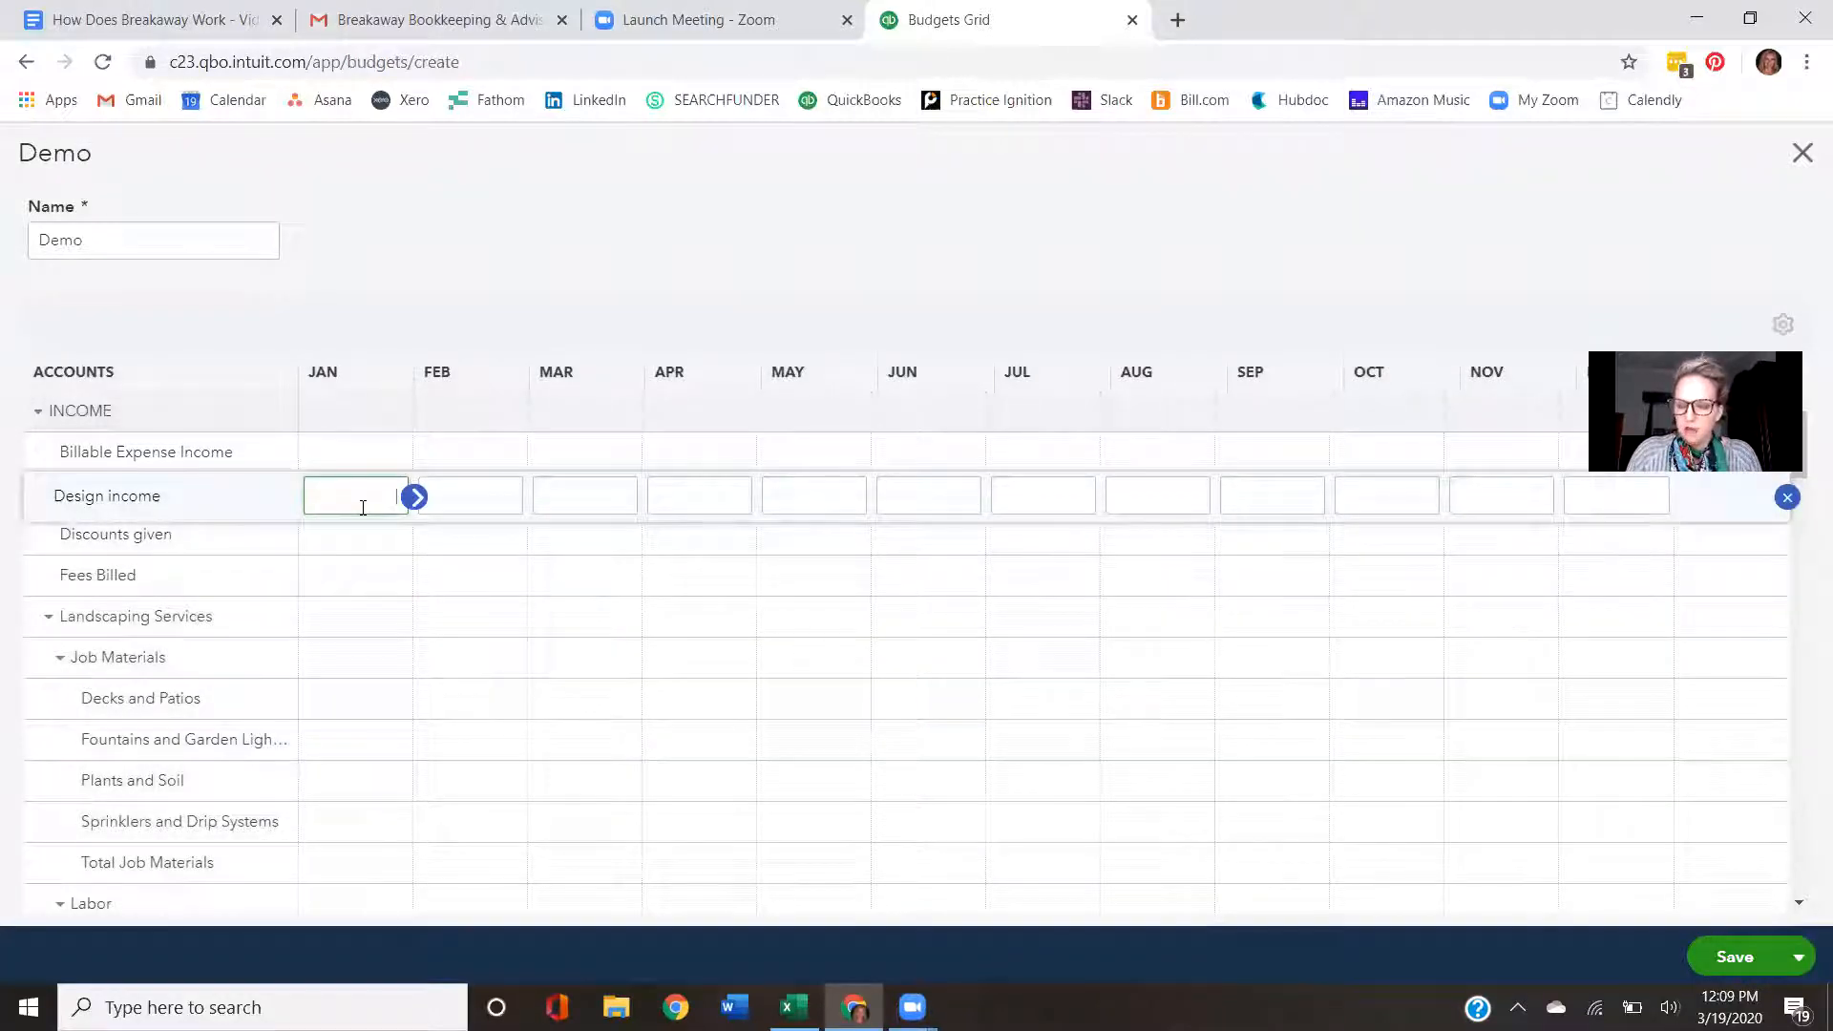
text(500.00)
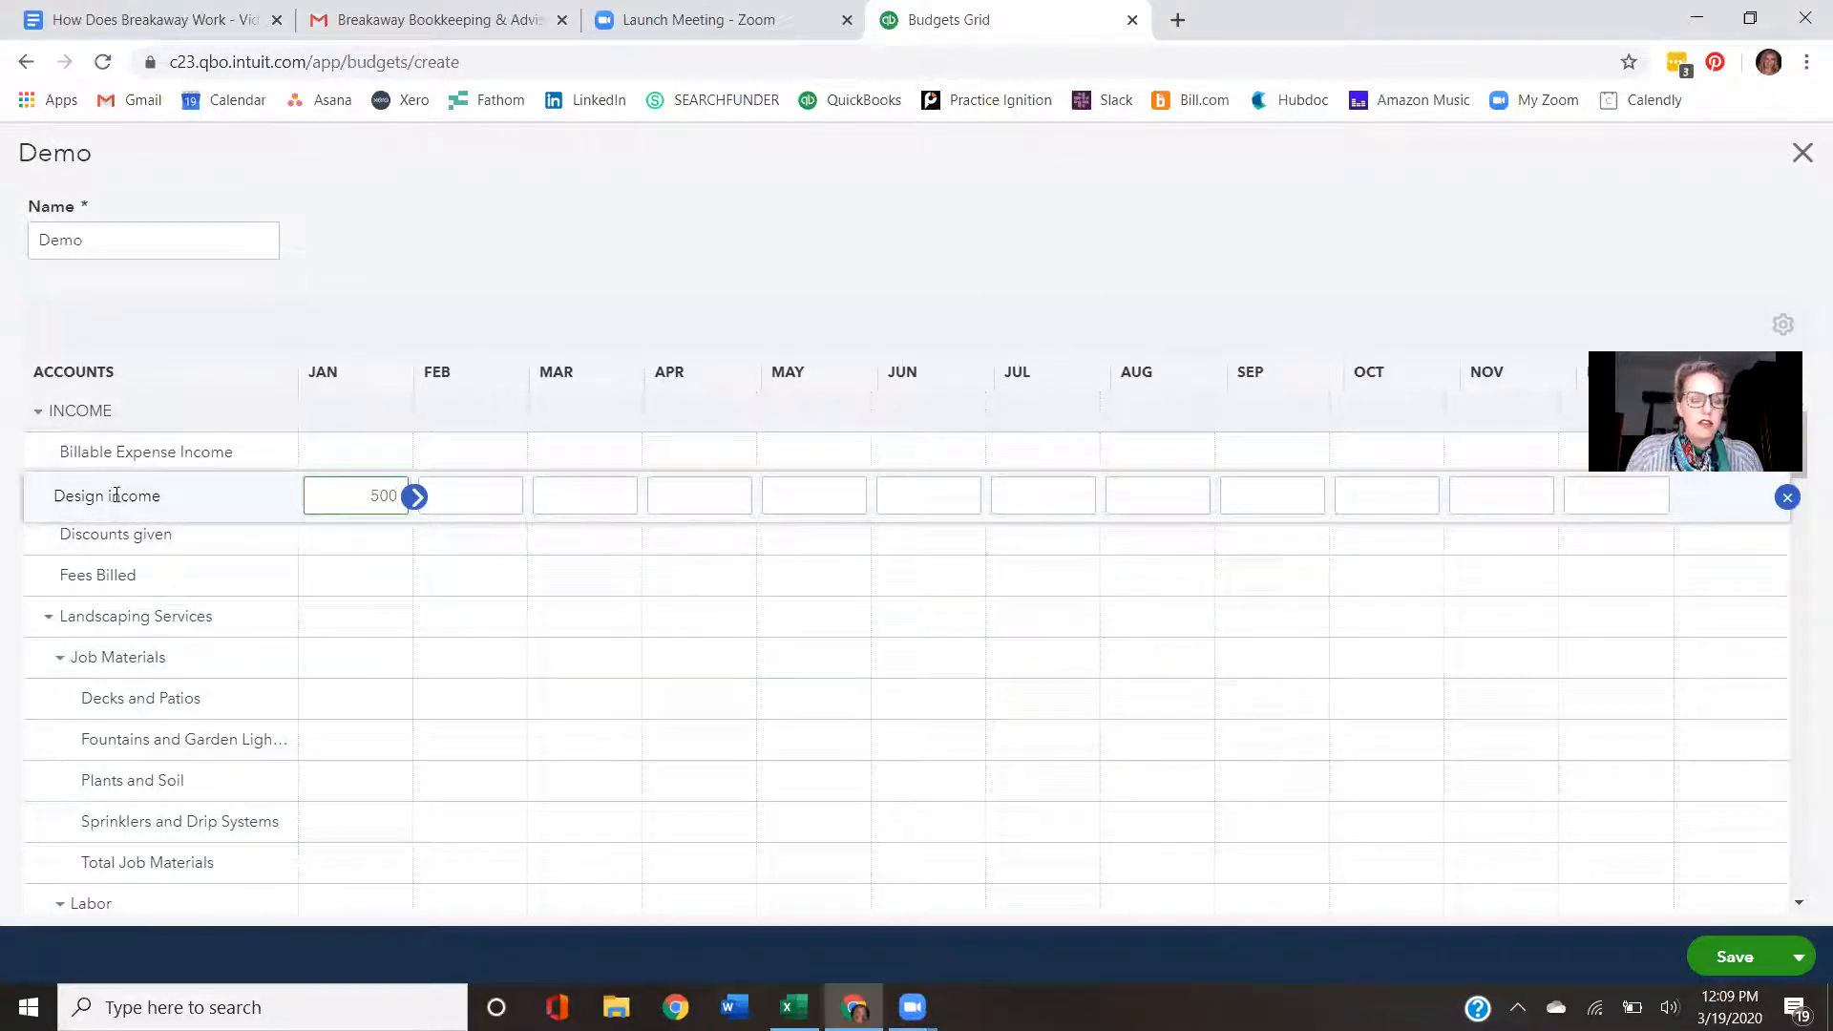
click(414, 498)
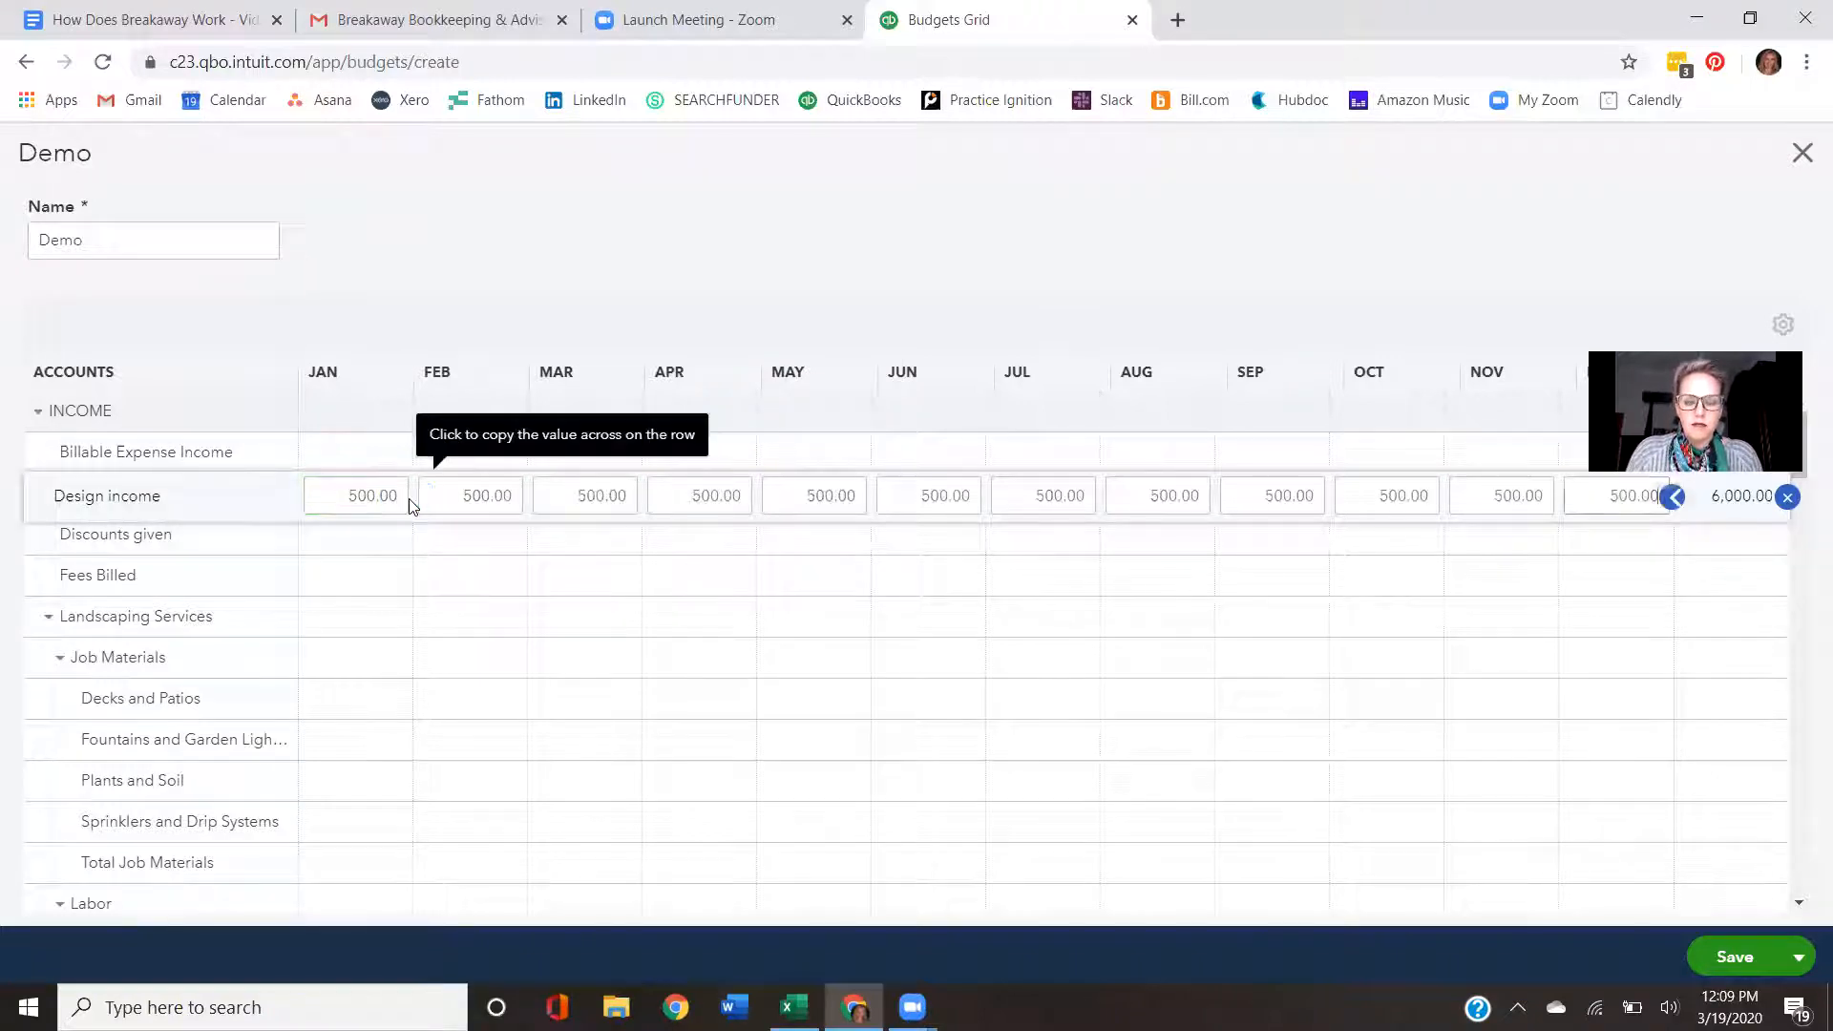
- Set Design income for May and June to 700 each
click(792, 491)
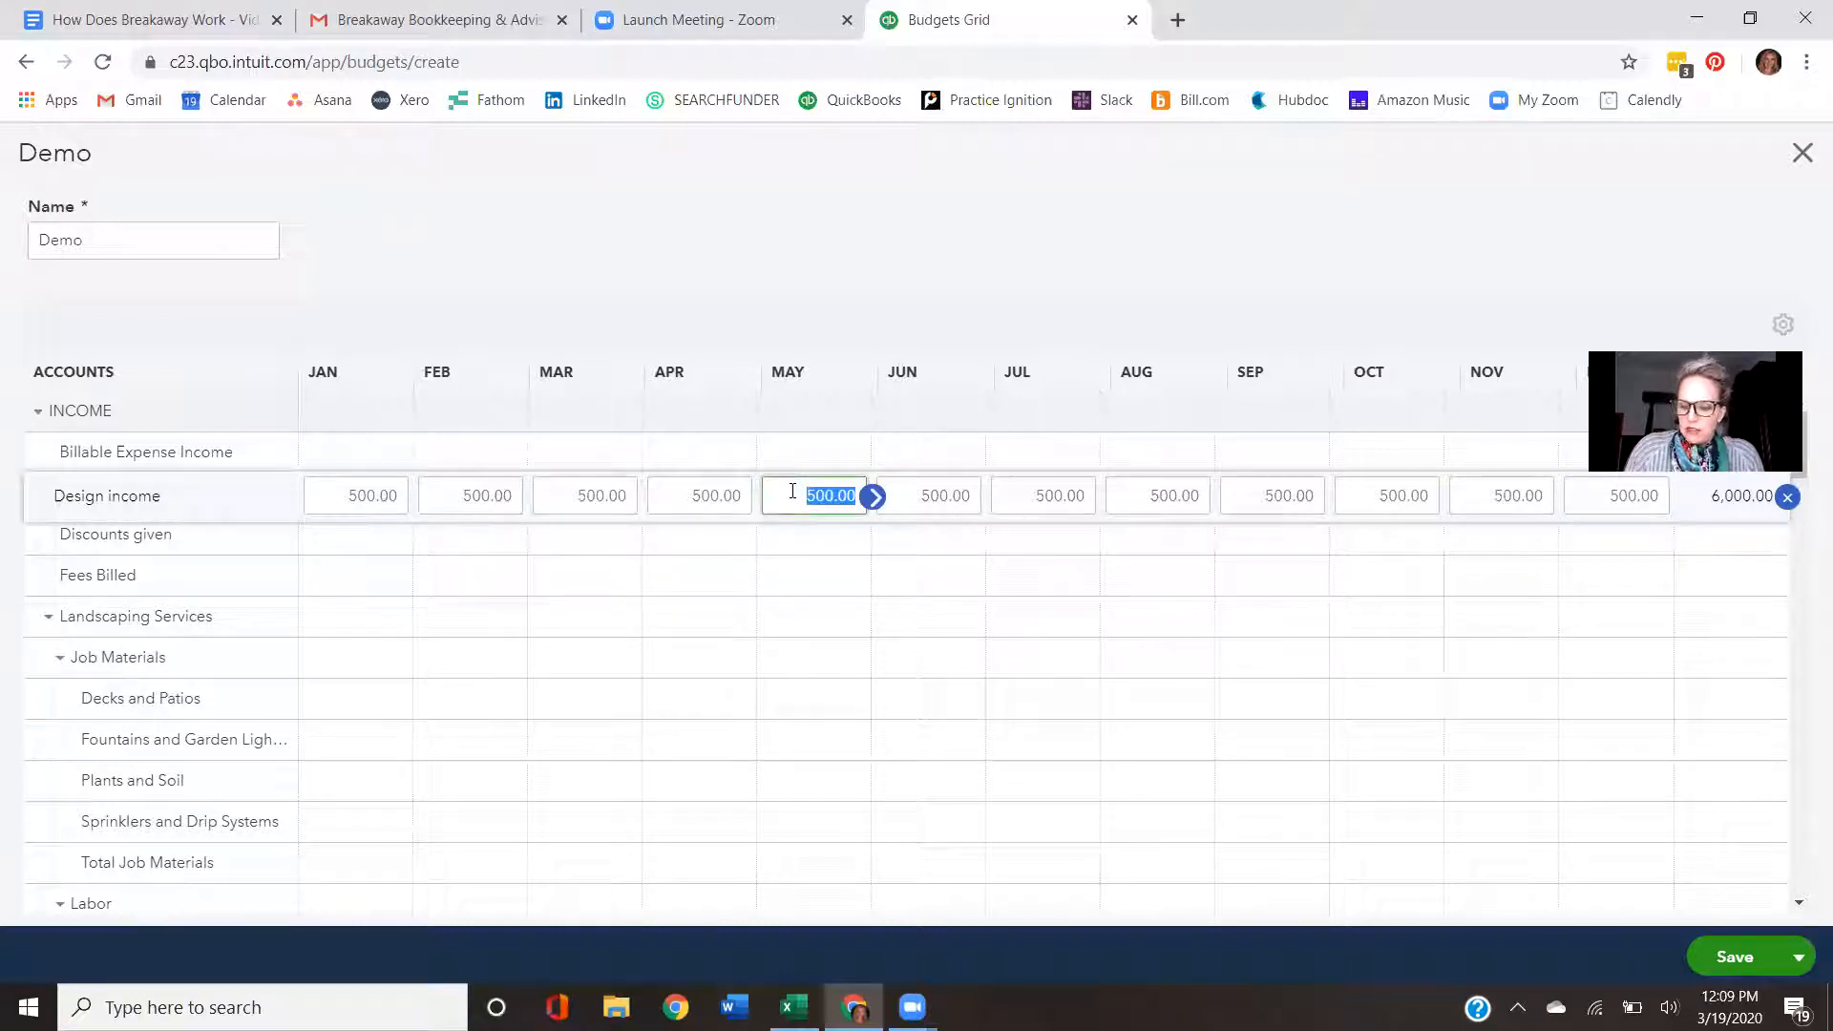
text(700)
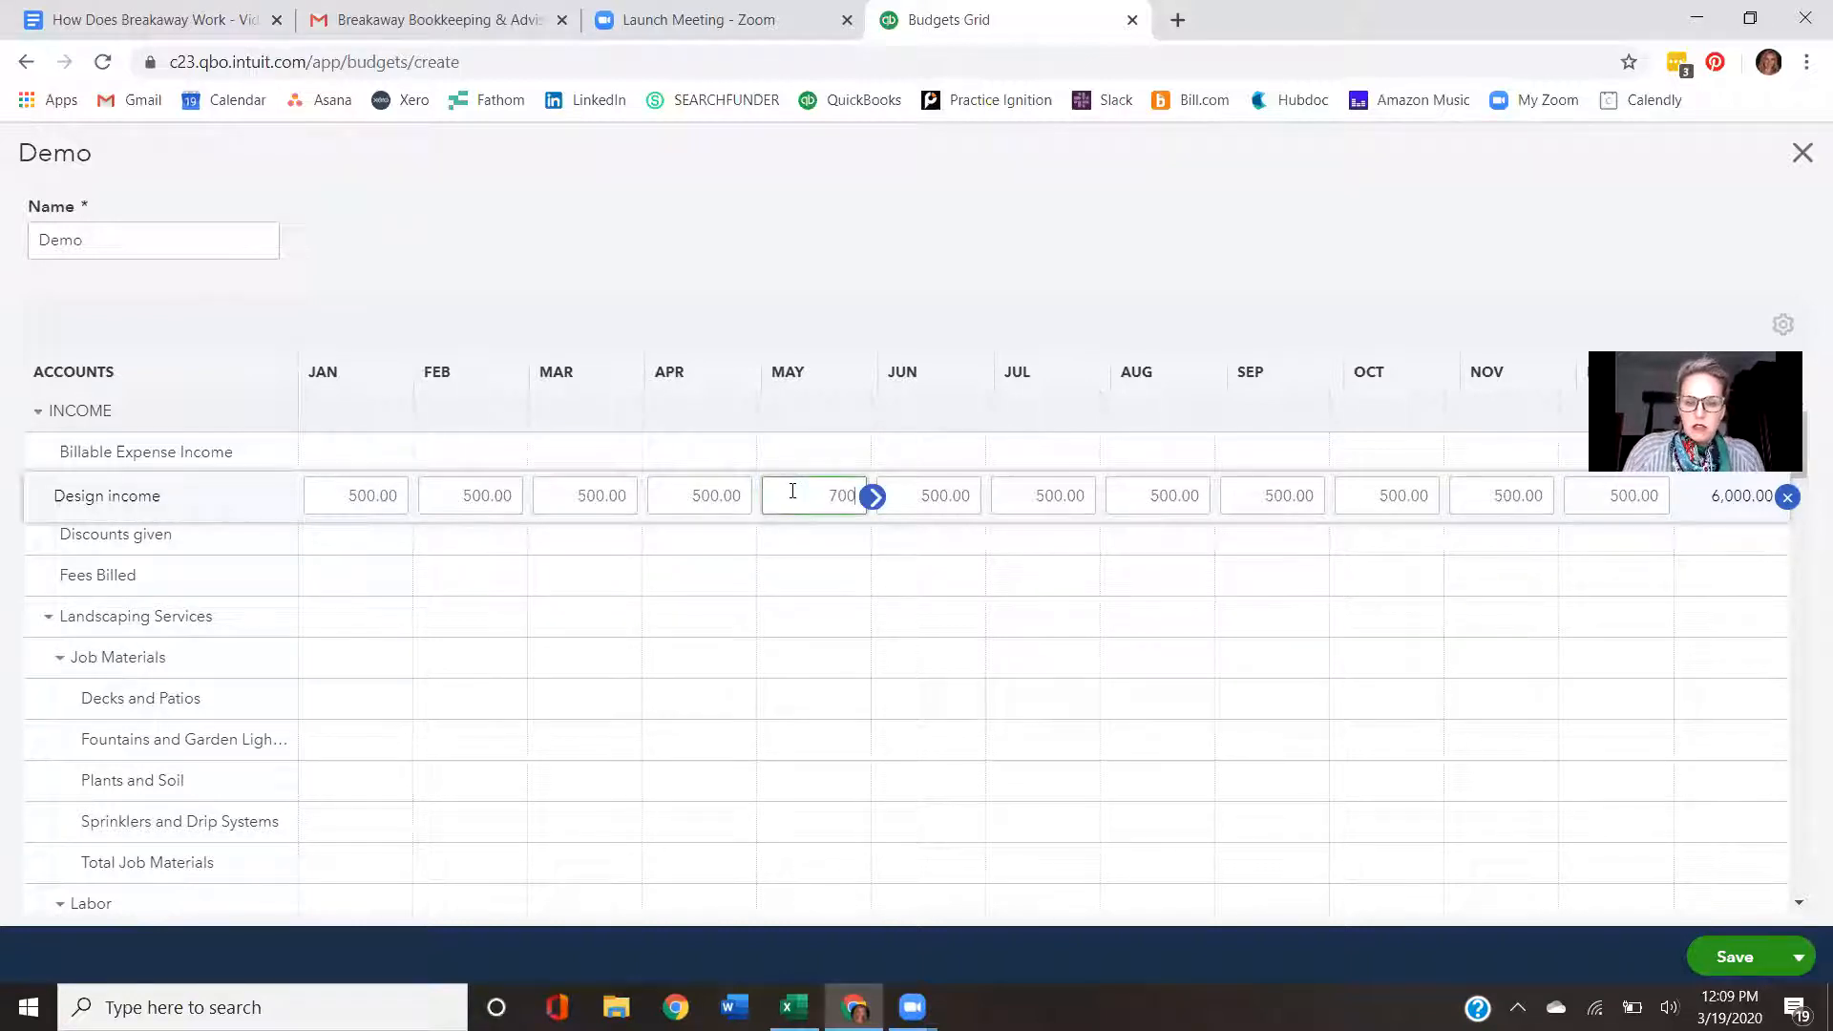
click(930, 493)
text(700)
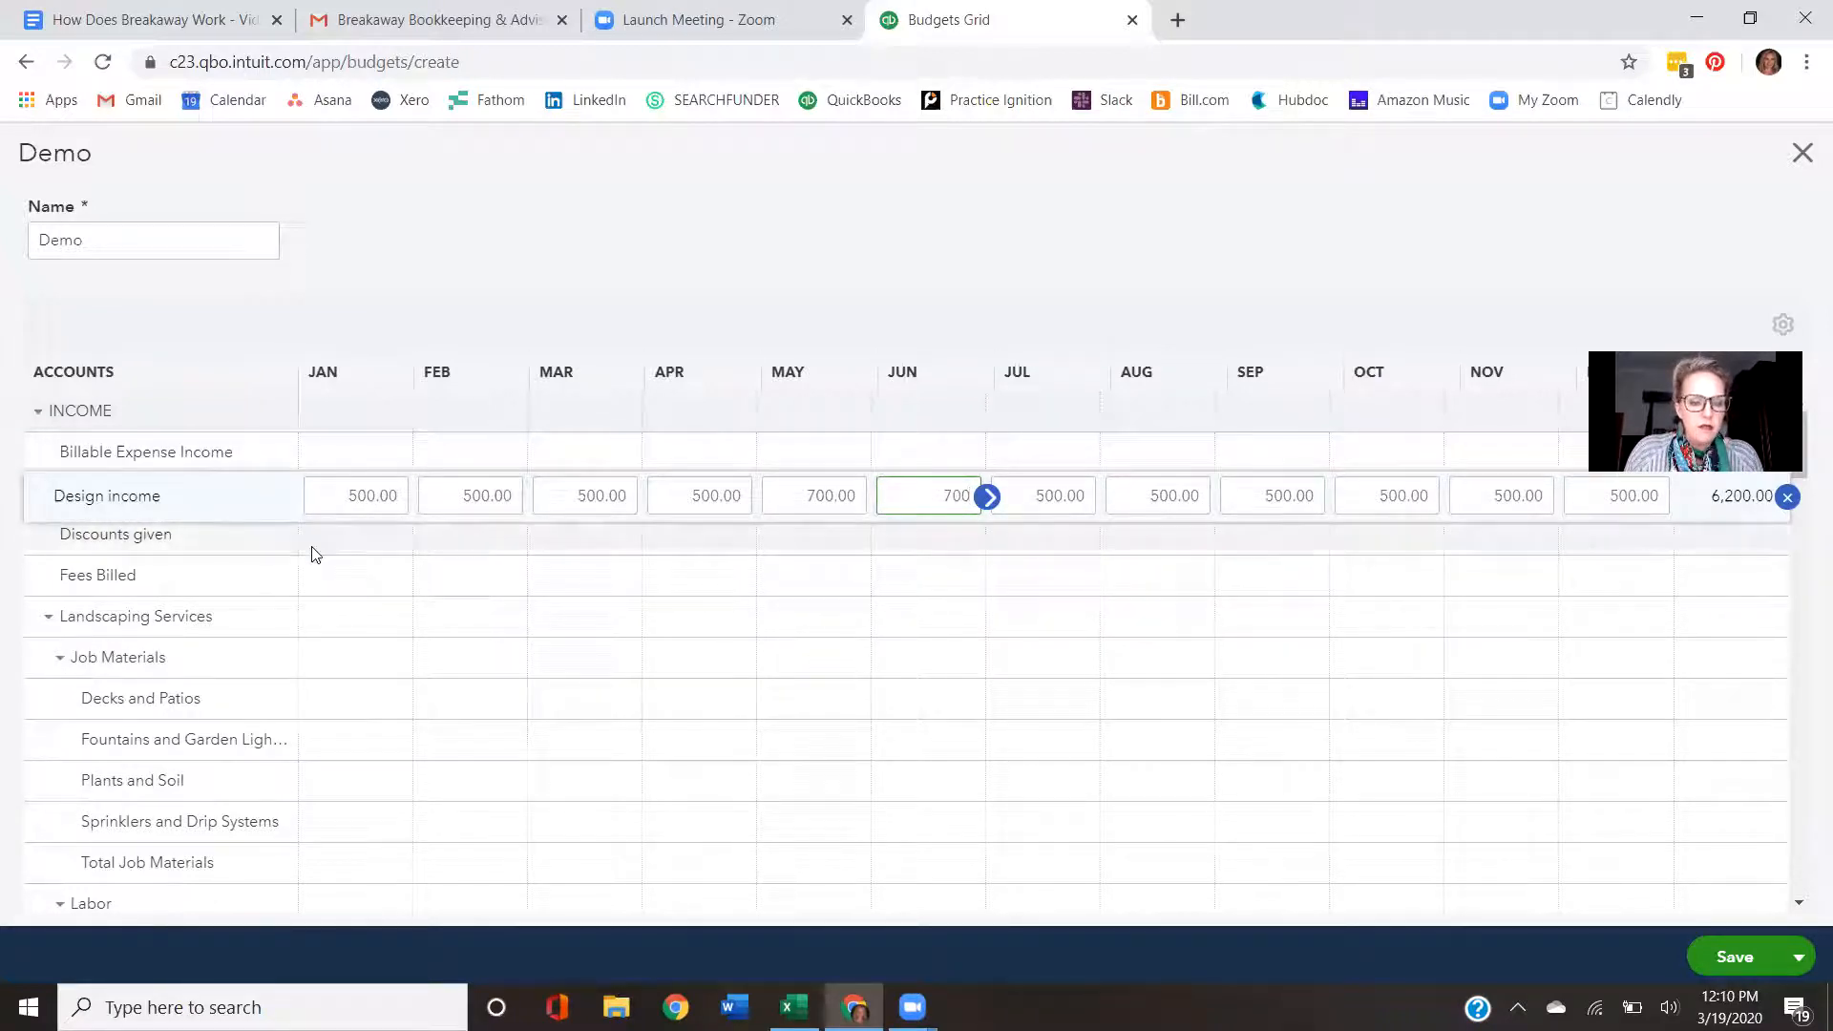
- Enter 12000/12 as Advertising's January amount and copy the result across all months
scroll(310, 558, down, 6)
scroll(310, 564, down, 6)
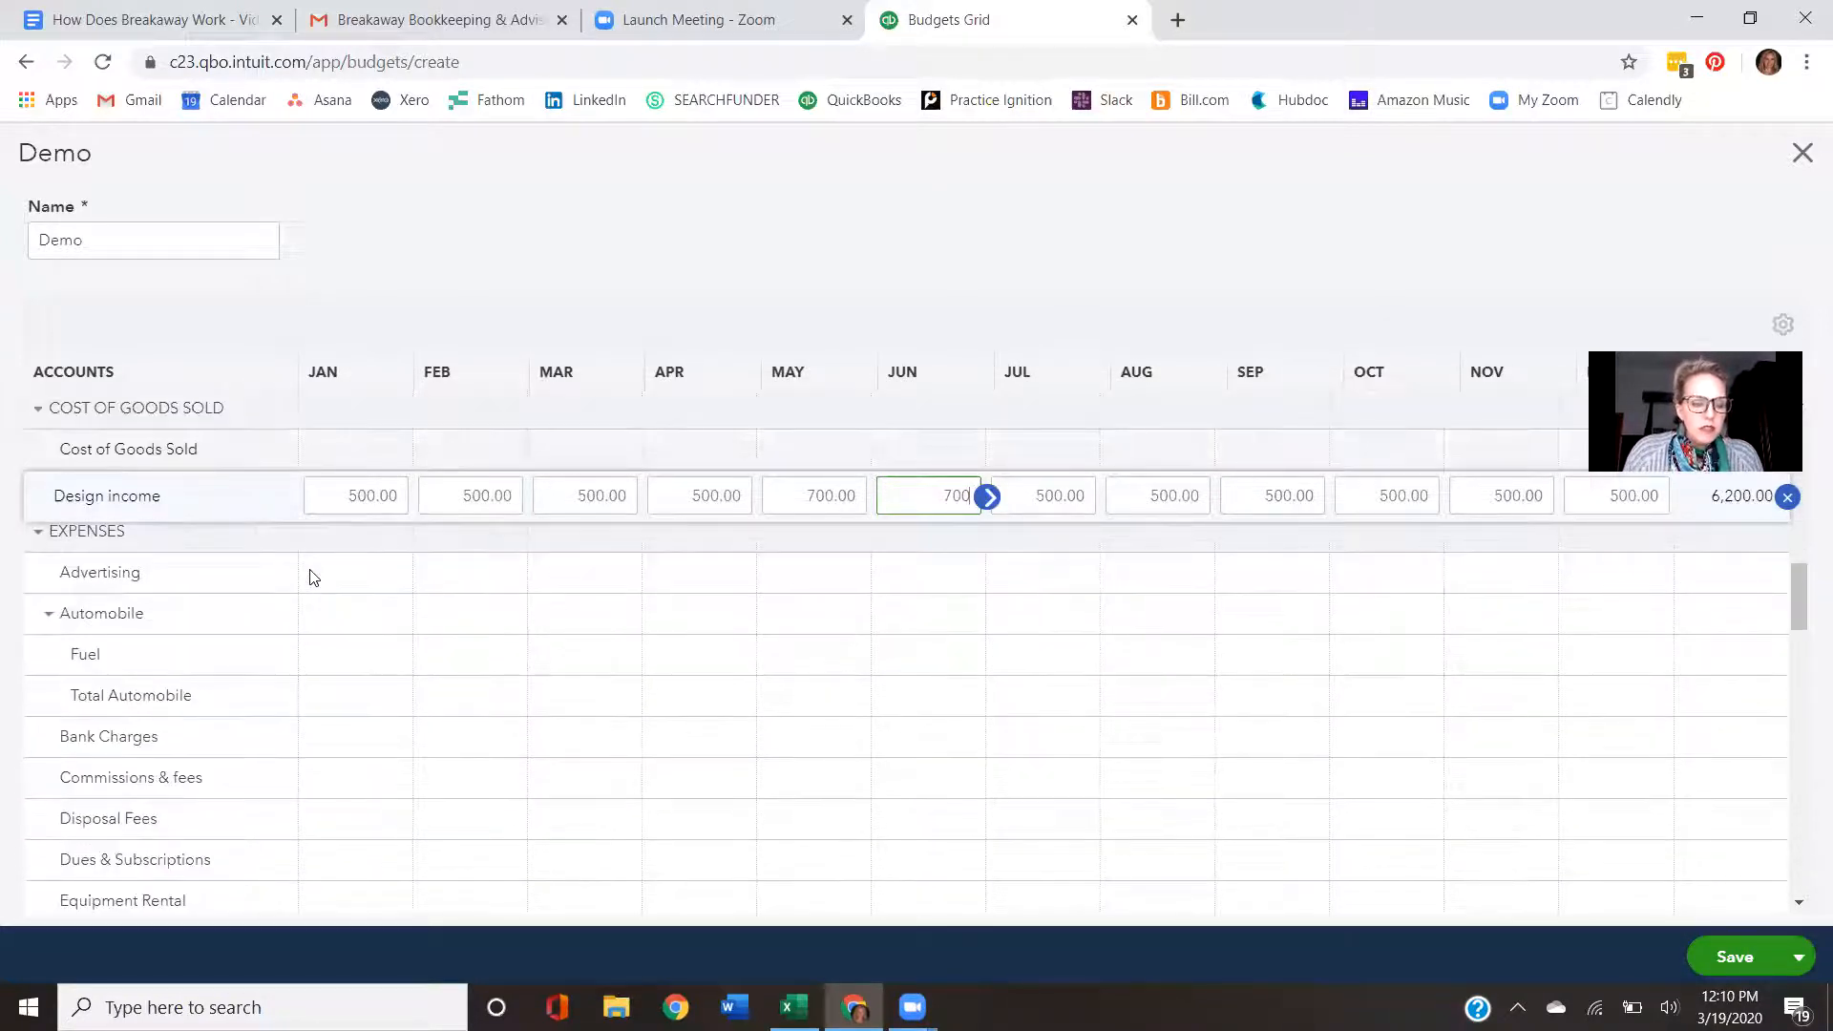
click(372, 579)
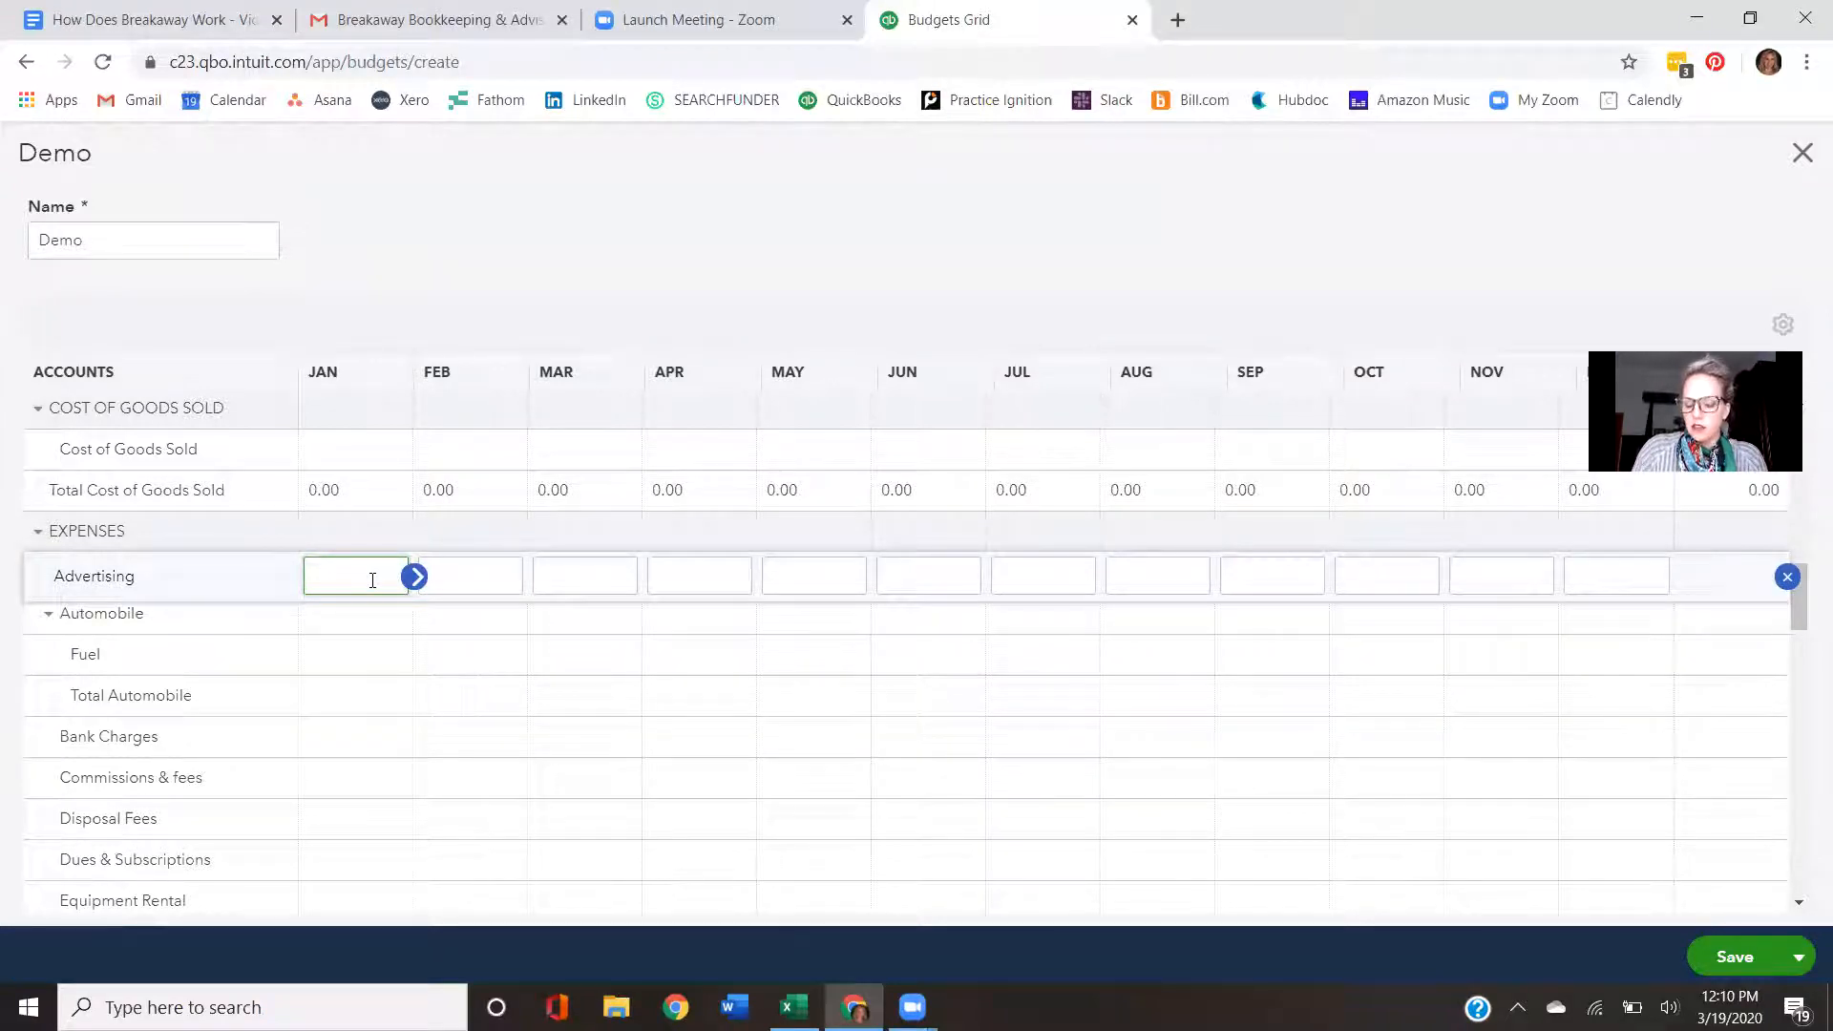
text(000)
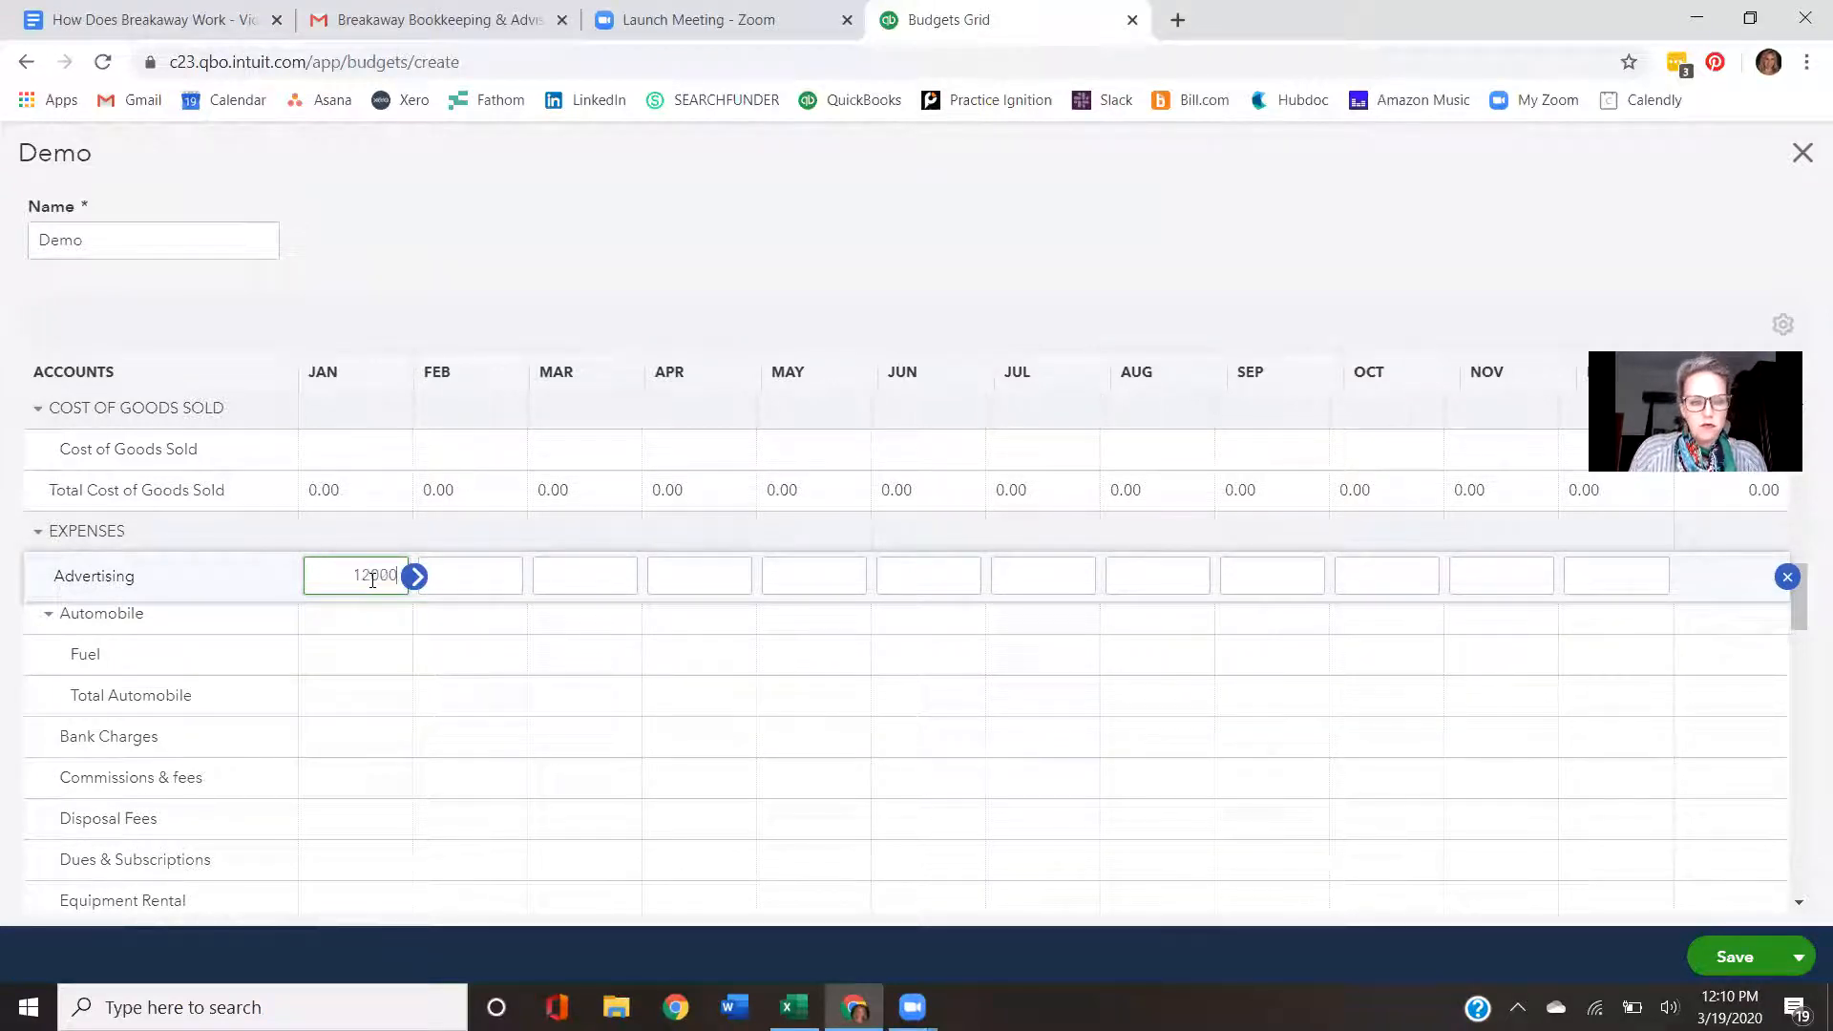
text(/12)
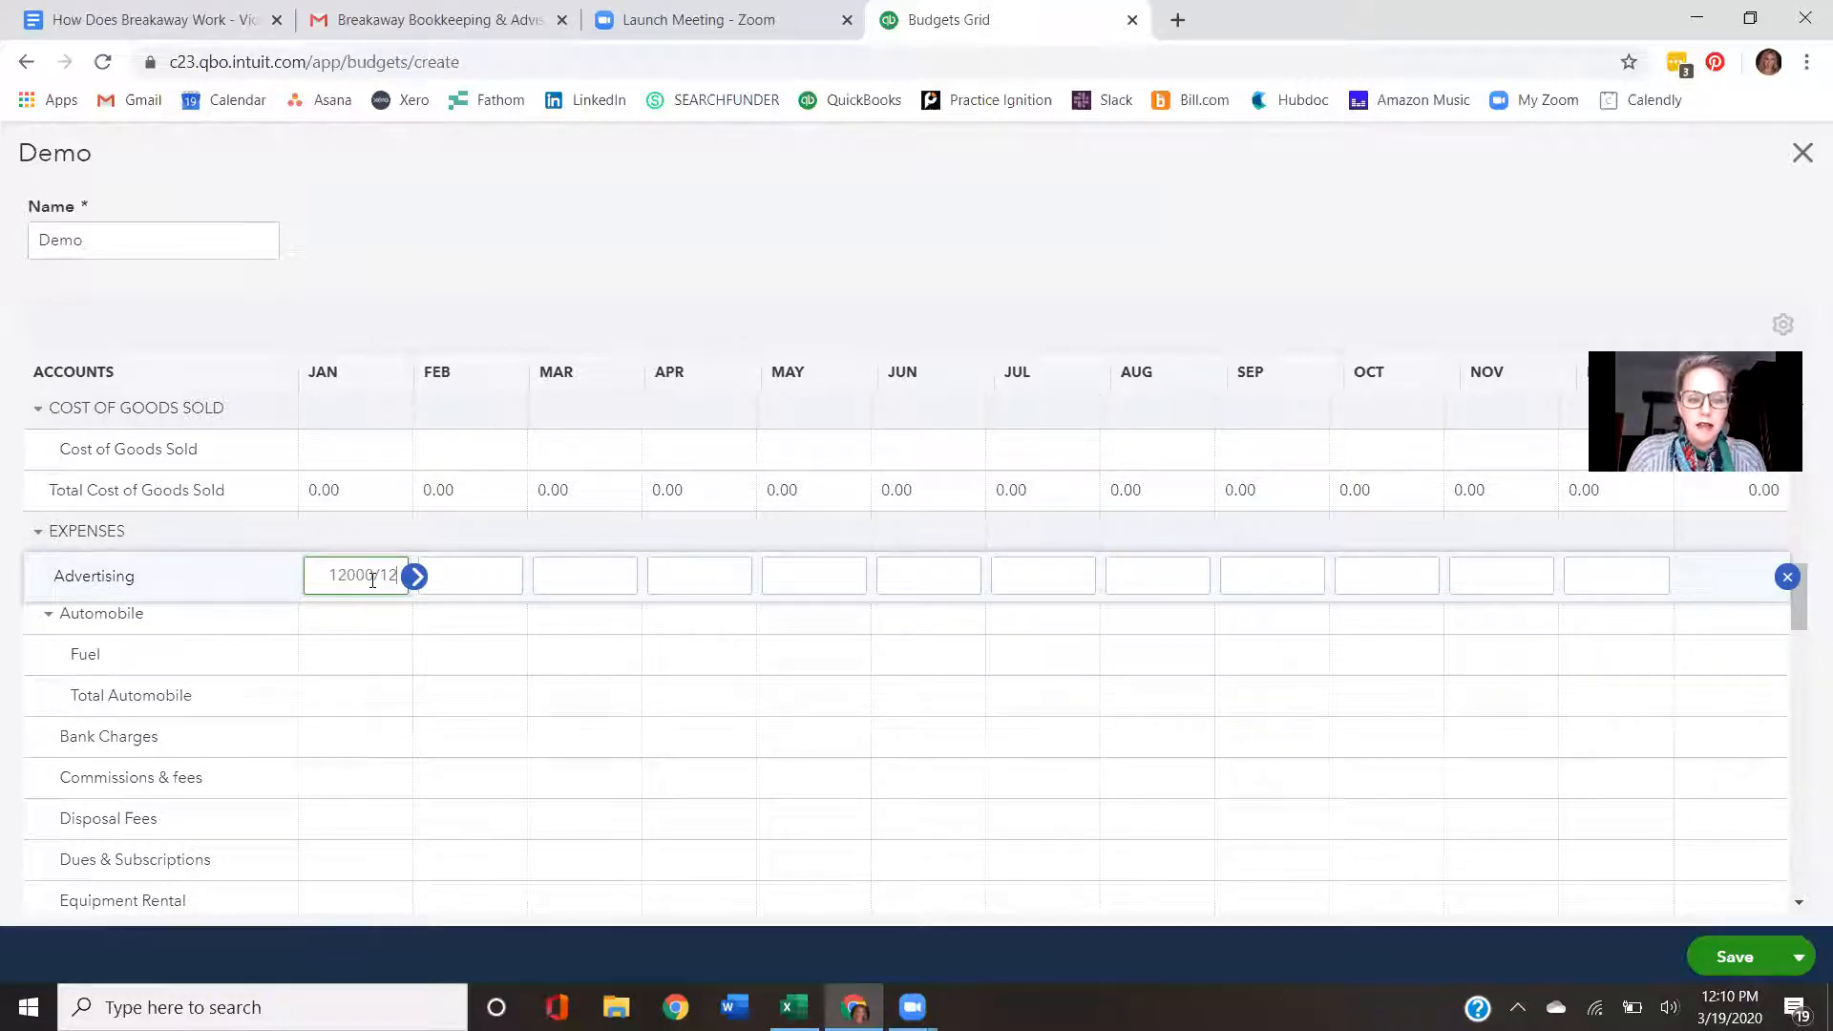
key(Tab)
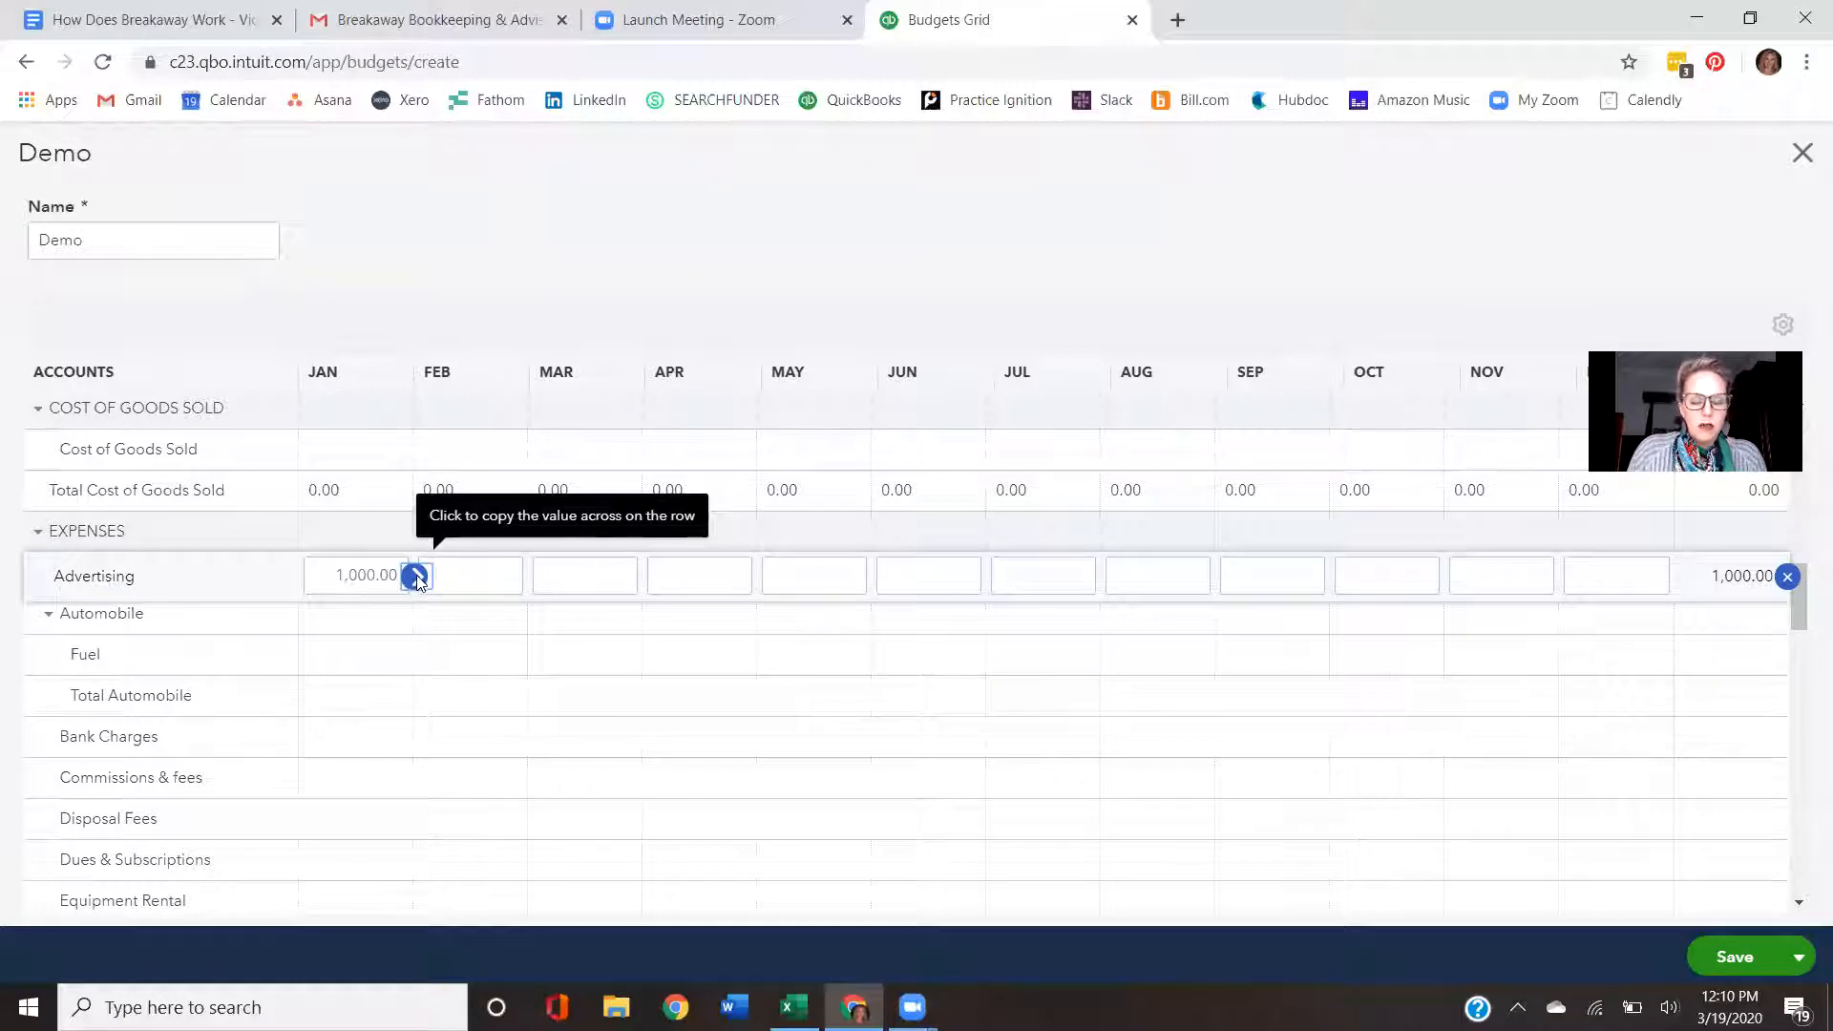
click(415, 577)
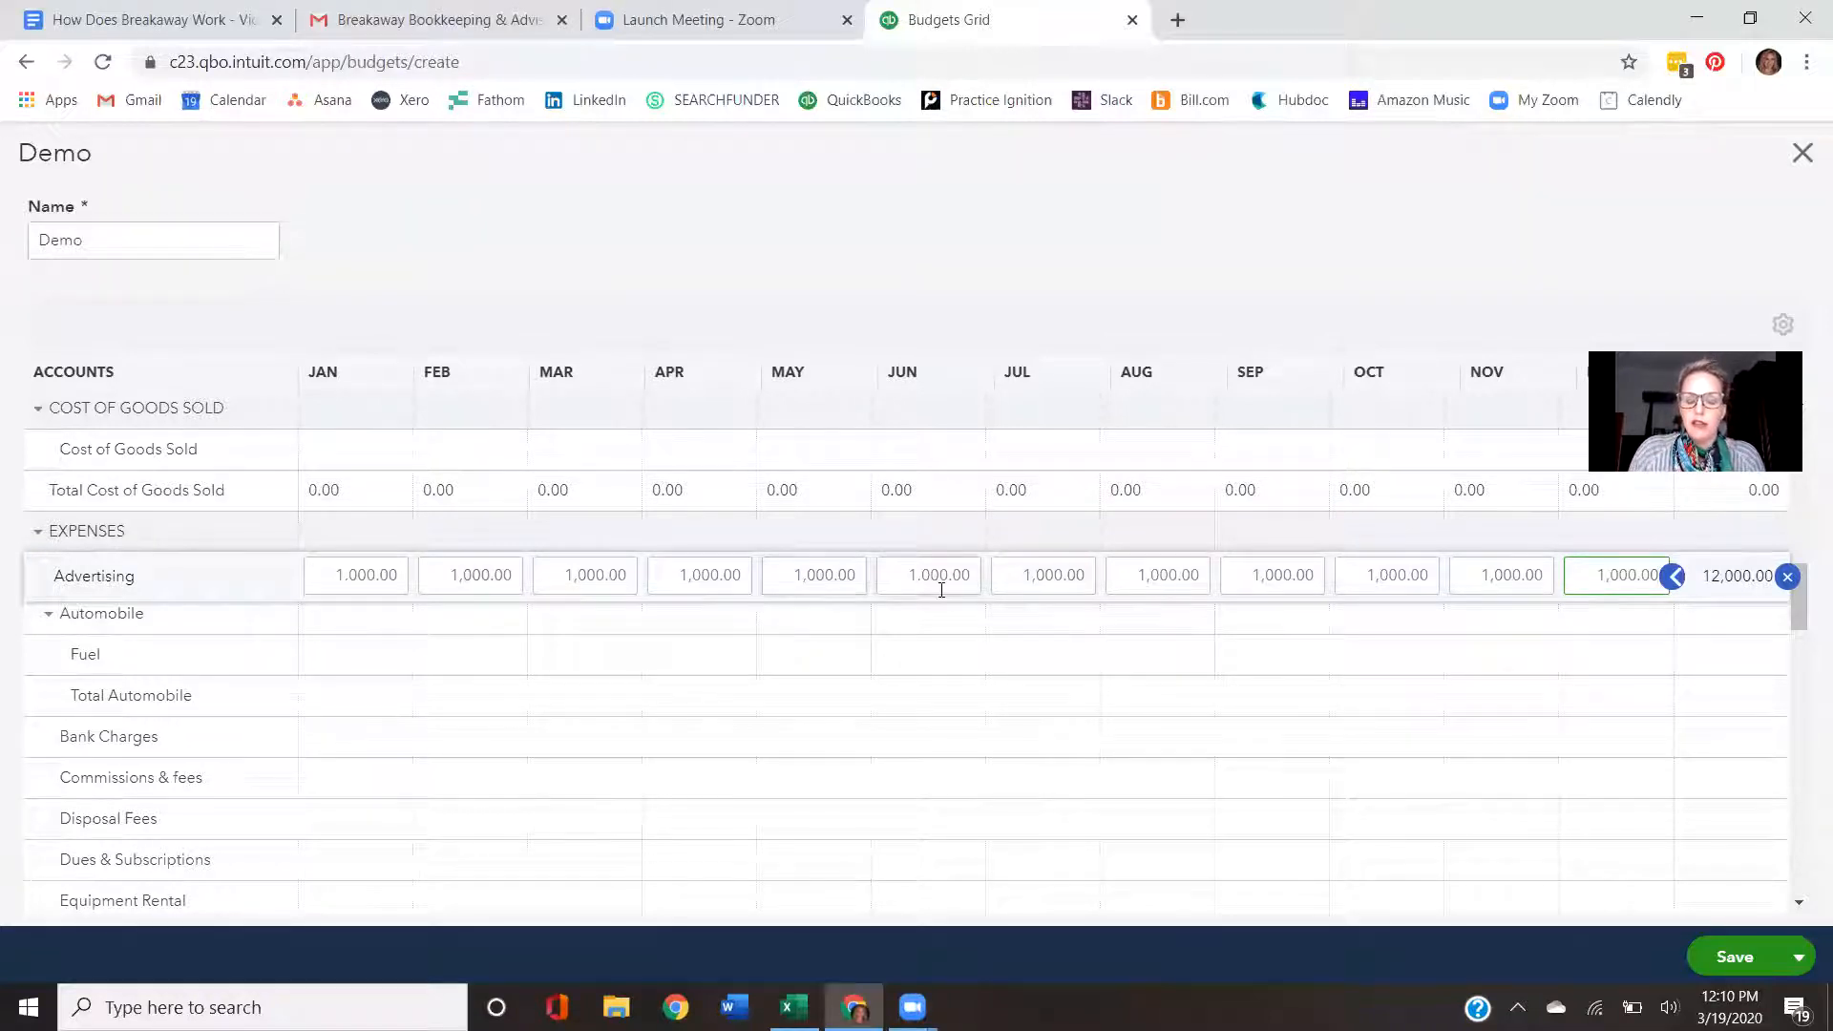
- Set the Advertising amount for April to 2000
click(684, 575)
drag(684, 575, 777, 585)
text(2000)
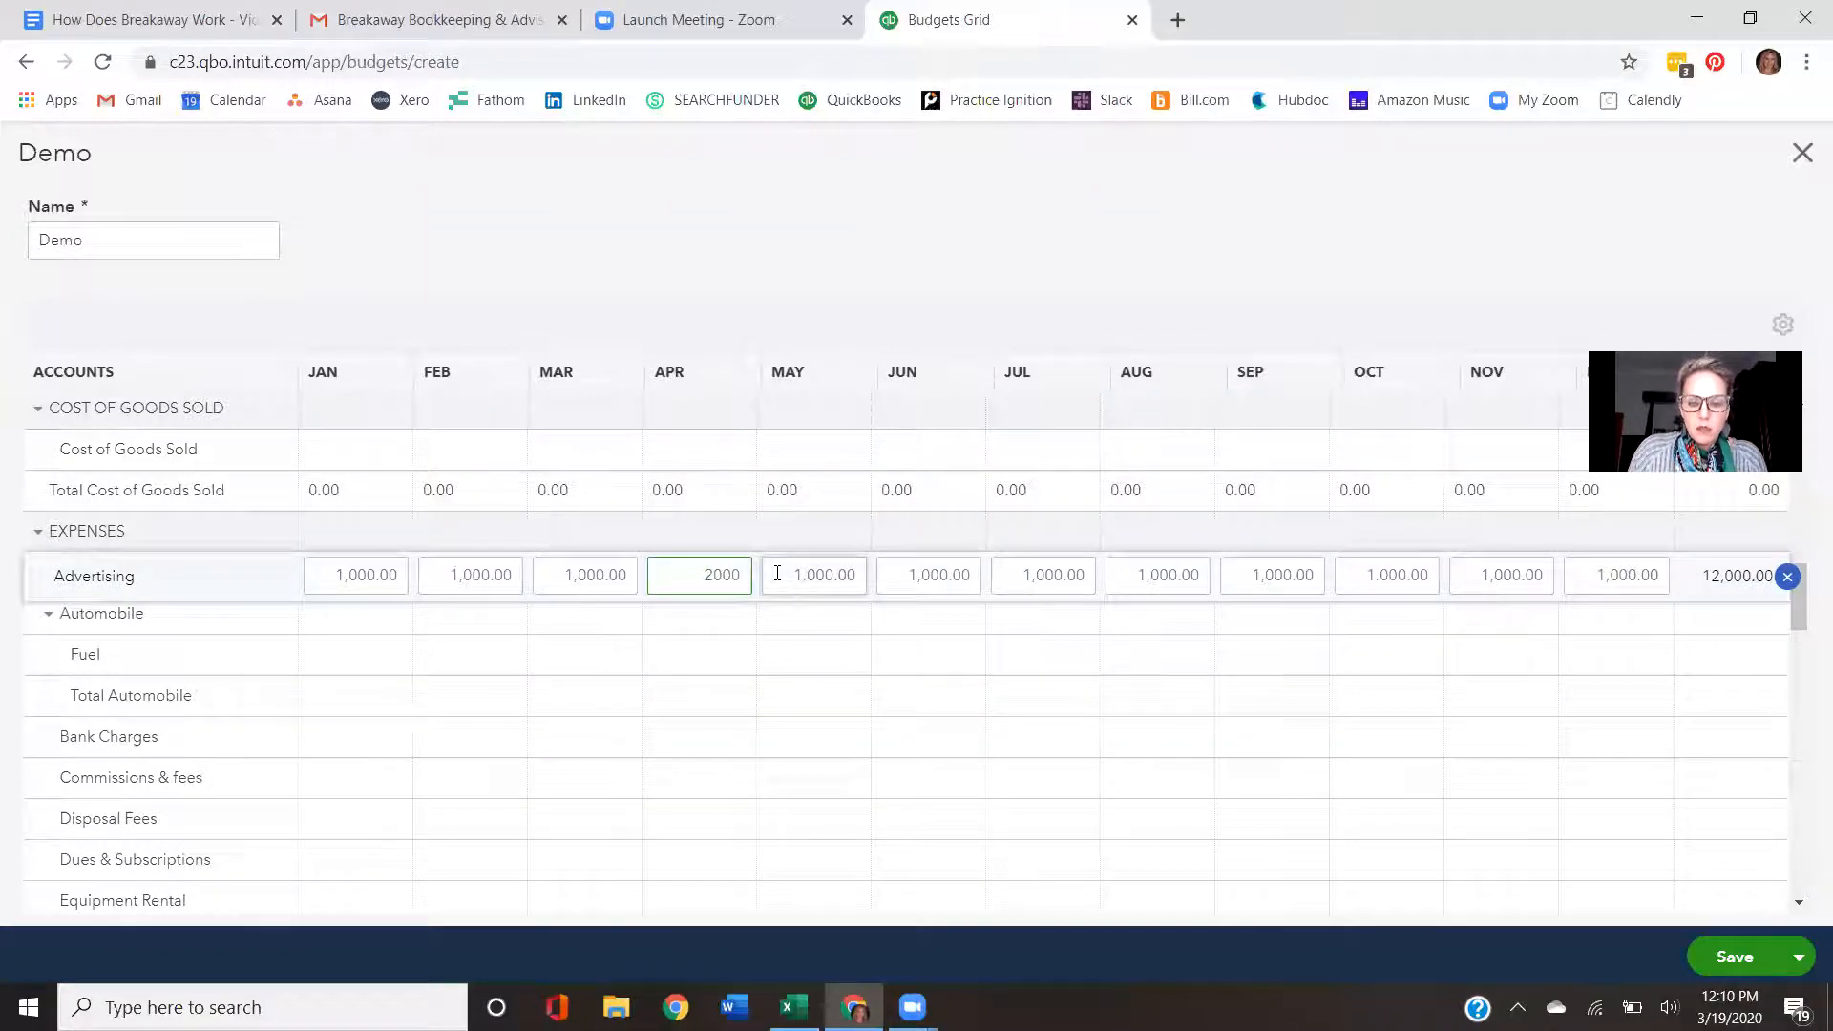
click(777, 584)
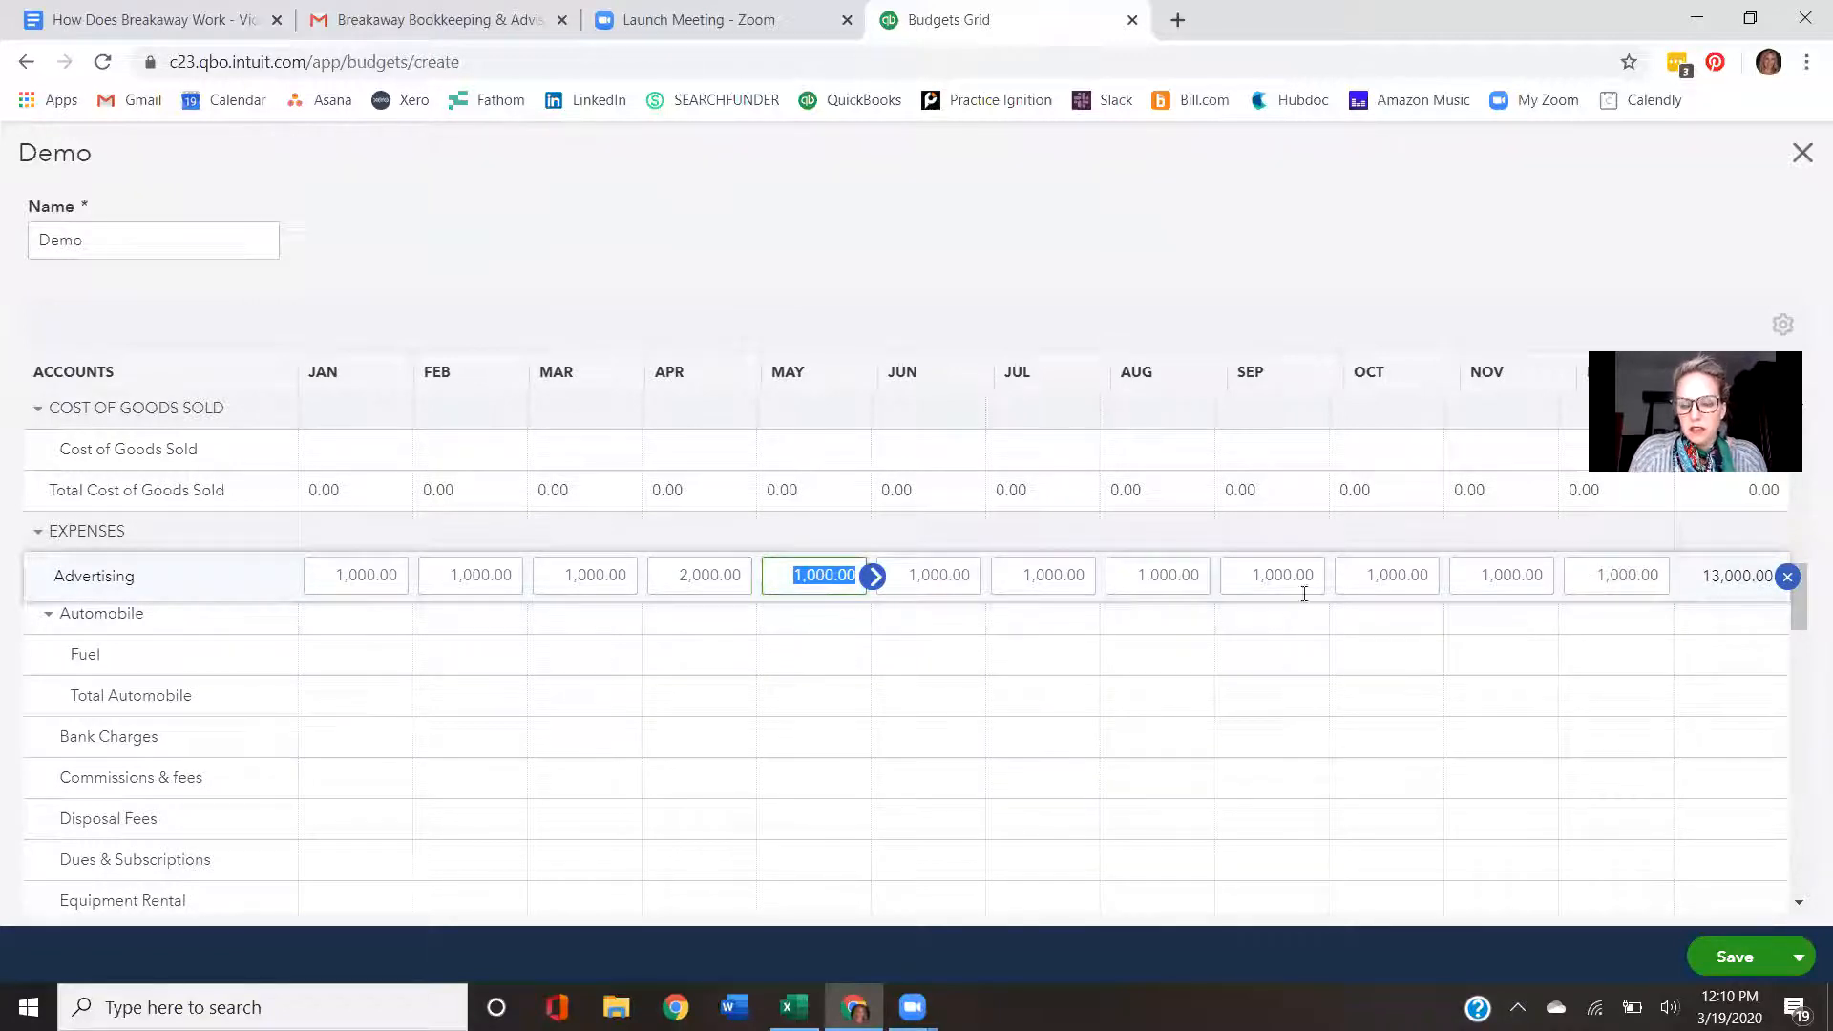
- Set the Advertising amounts for August and September to 500 each
click(1165, 576)
text(500)
click(1282, 579)
text(500)
click(1366, 580)
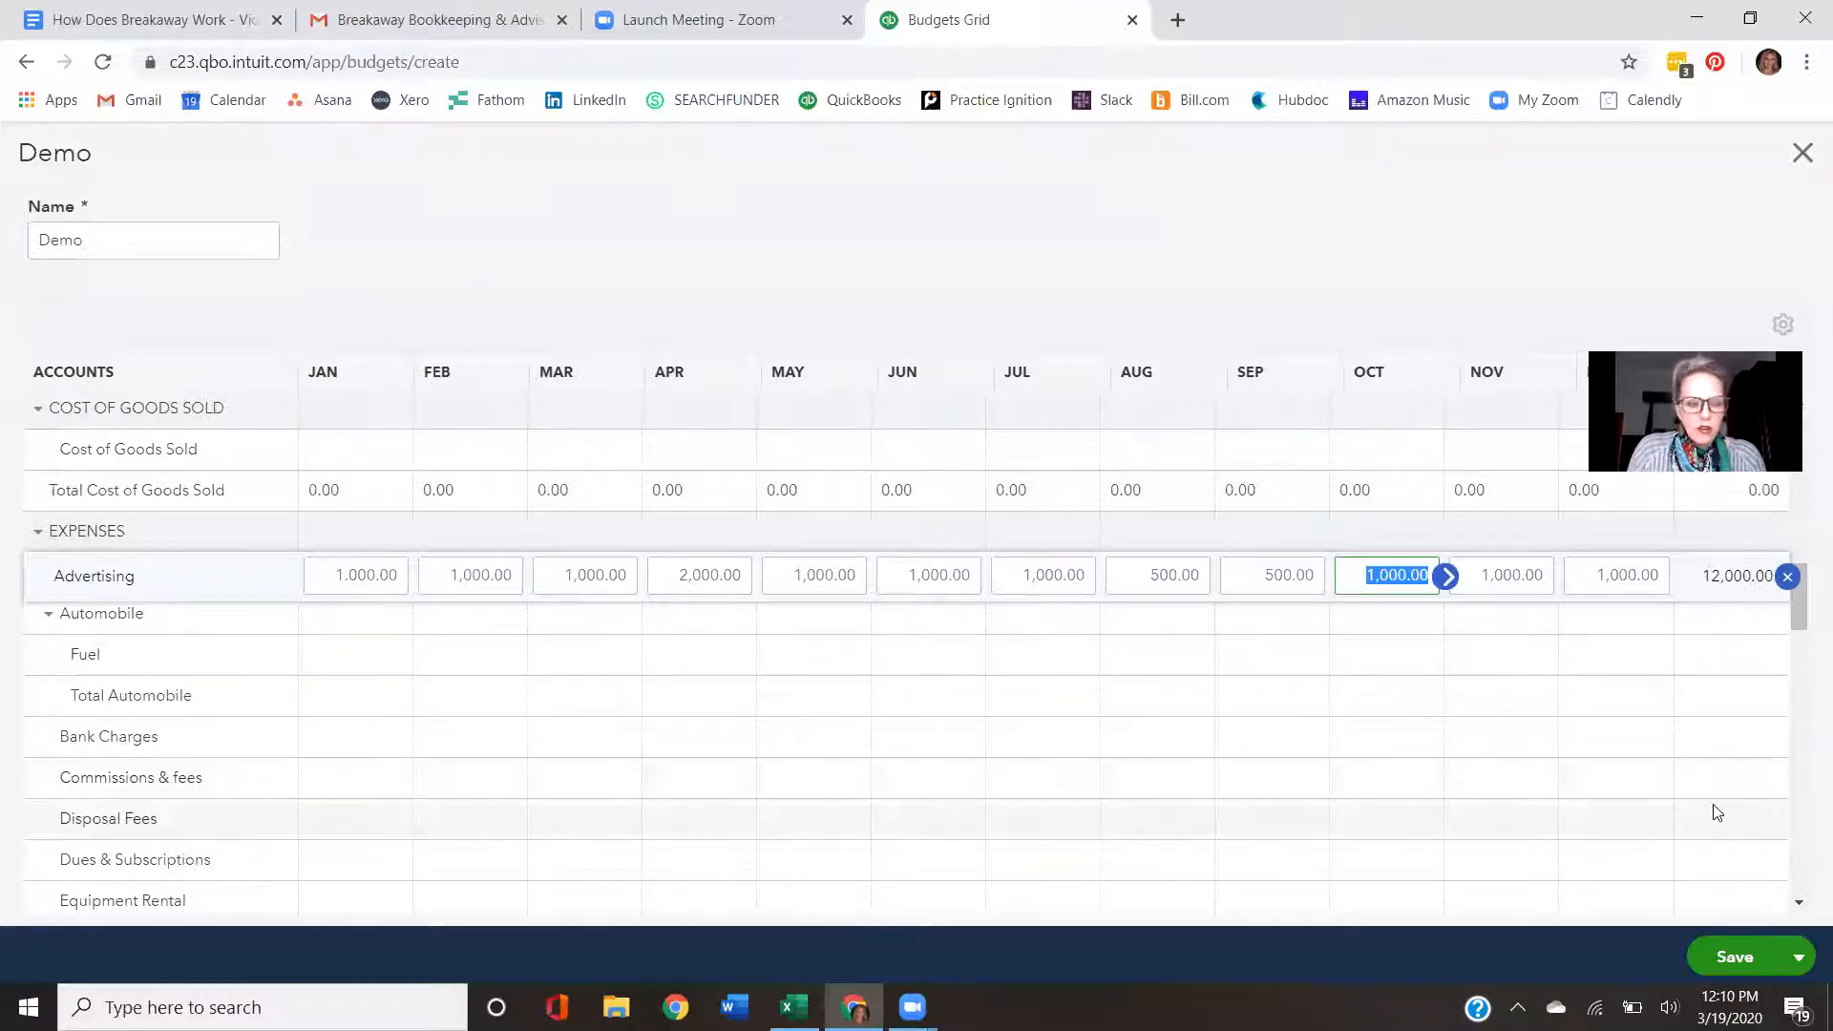
- Save the Demo budget and close the budget editor
click(1747, 957)
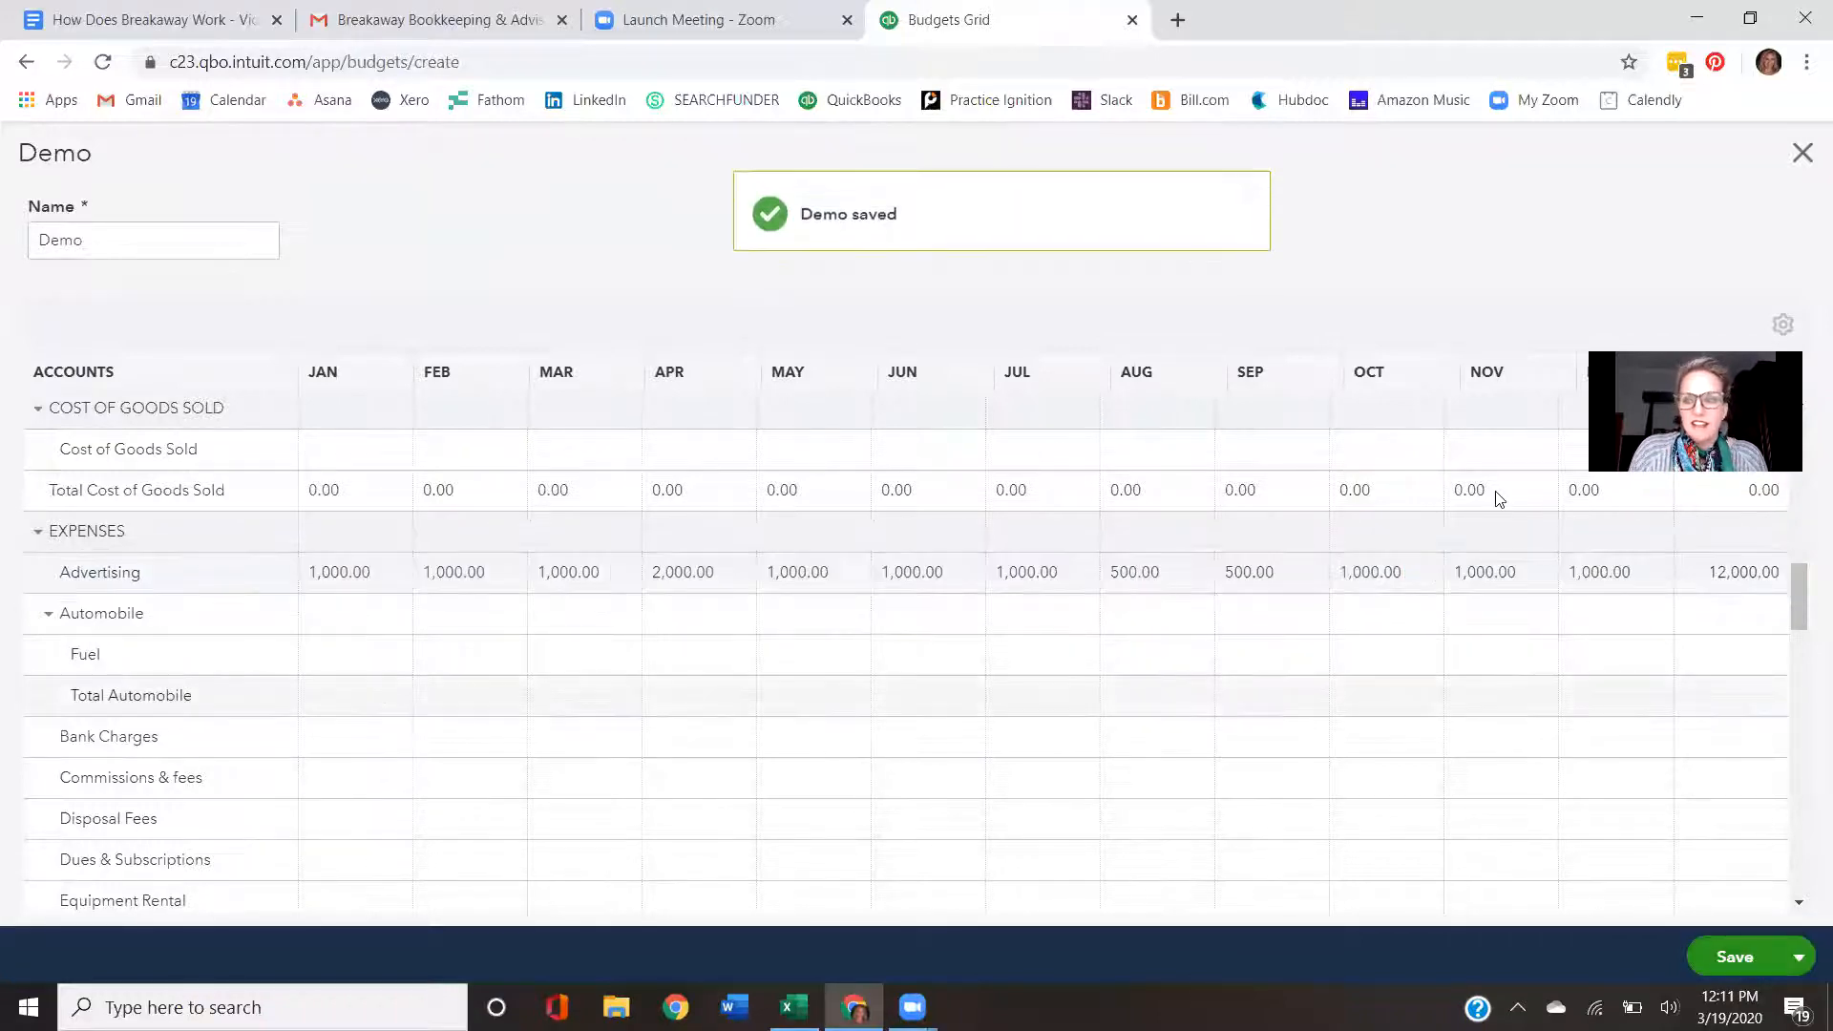
click(1802, 155)
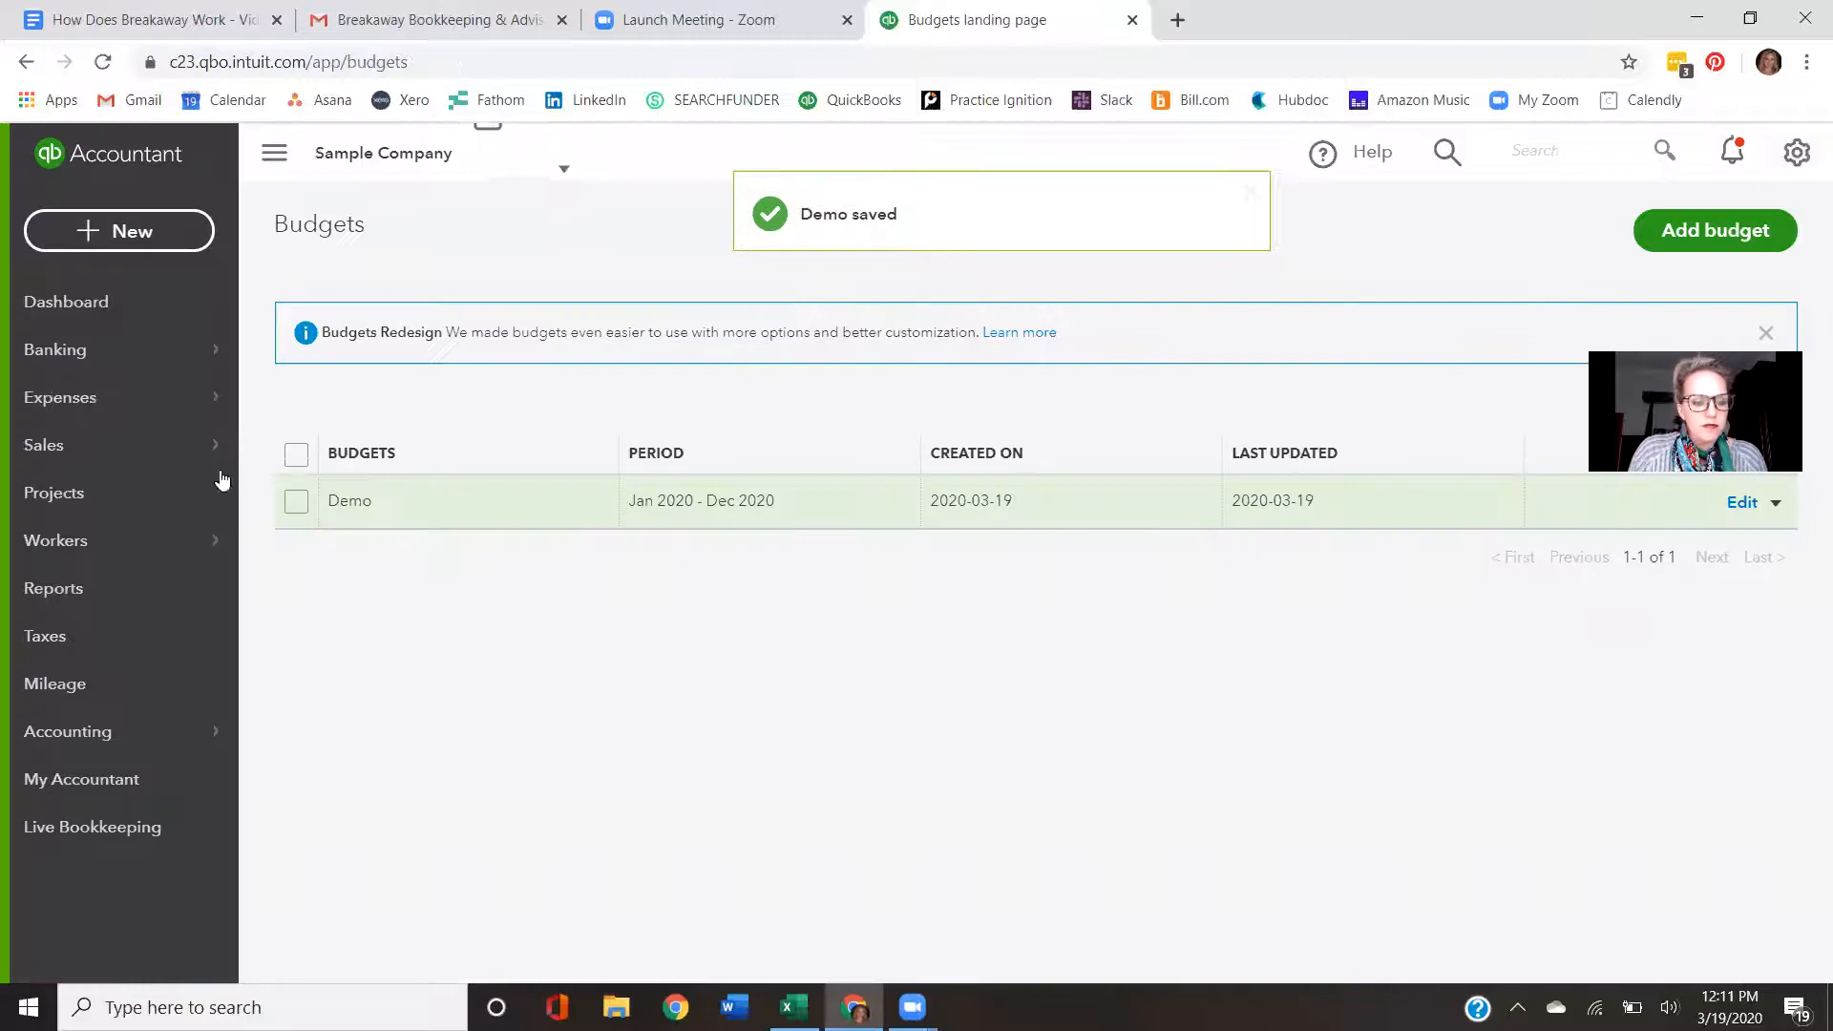
- Open the Budget vs. Actuals report from the Reports list
click(72, 600)
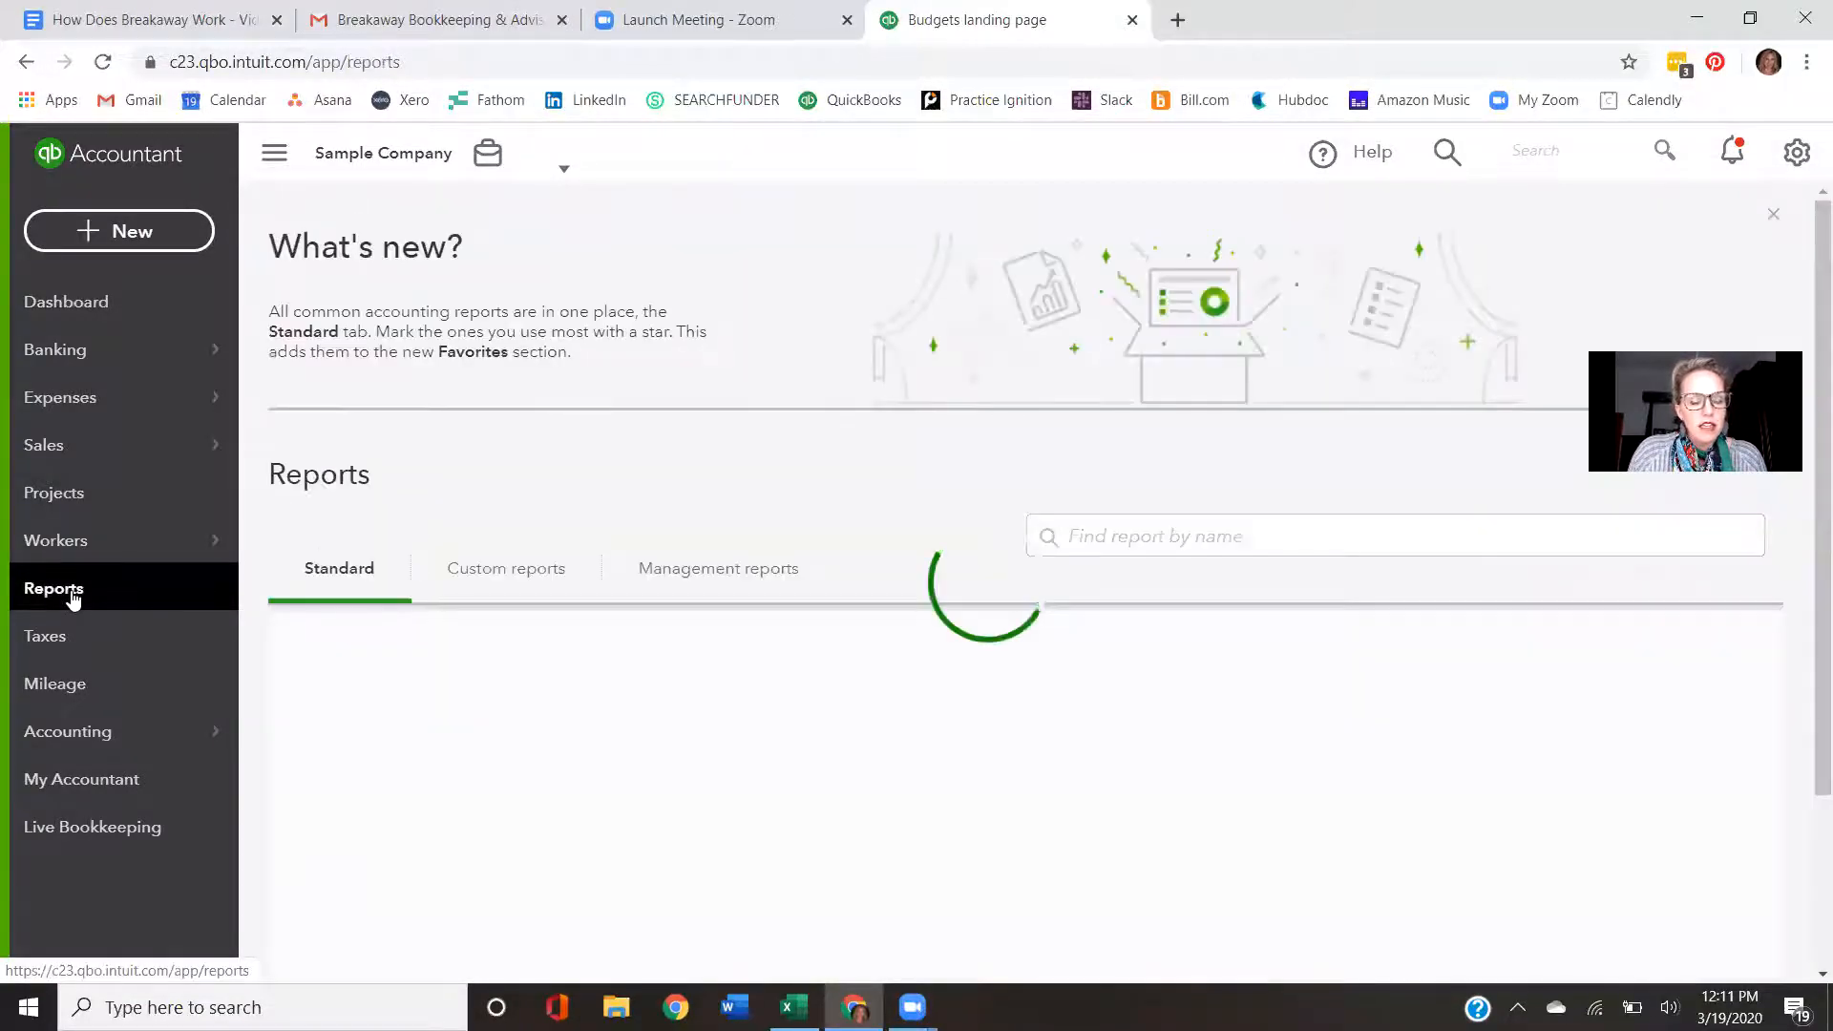
scroll(686, 544, down, 2)
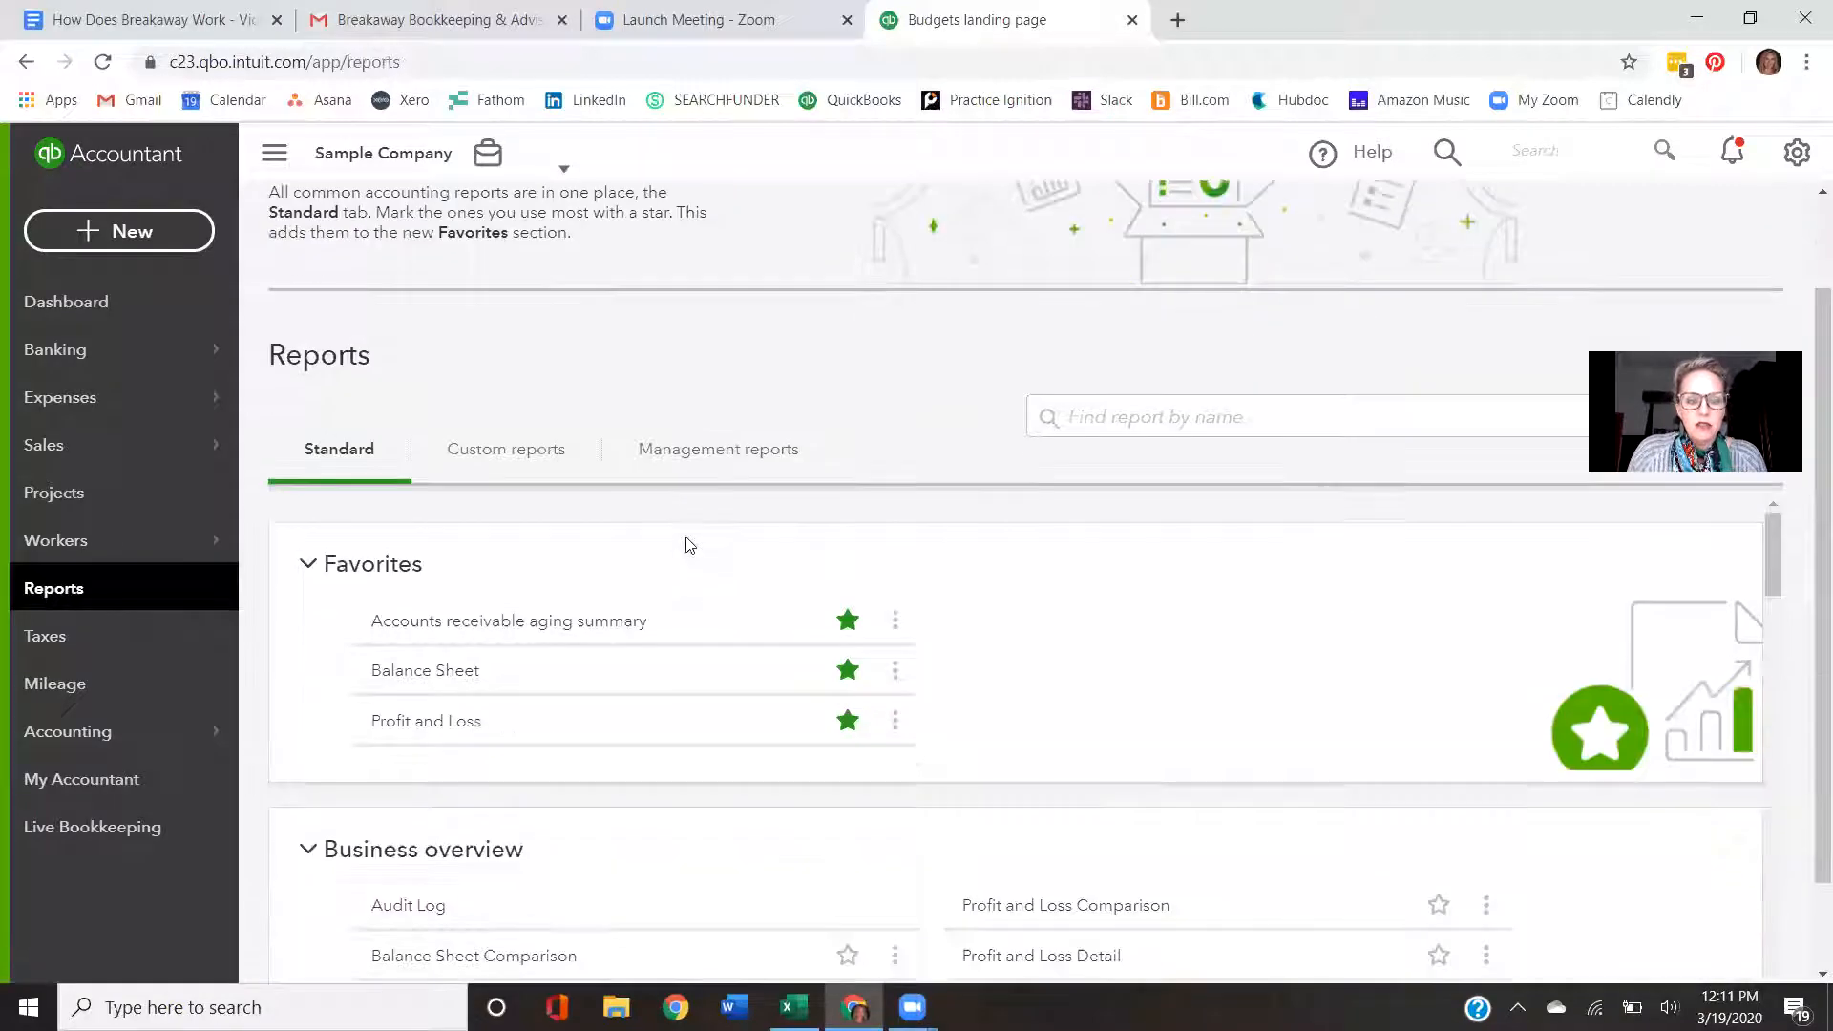
scroll(685, 544, down, 2)
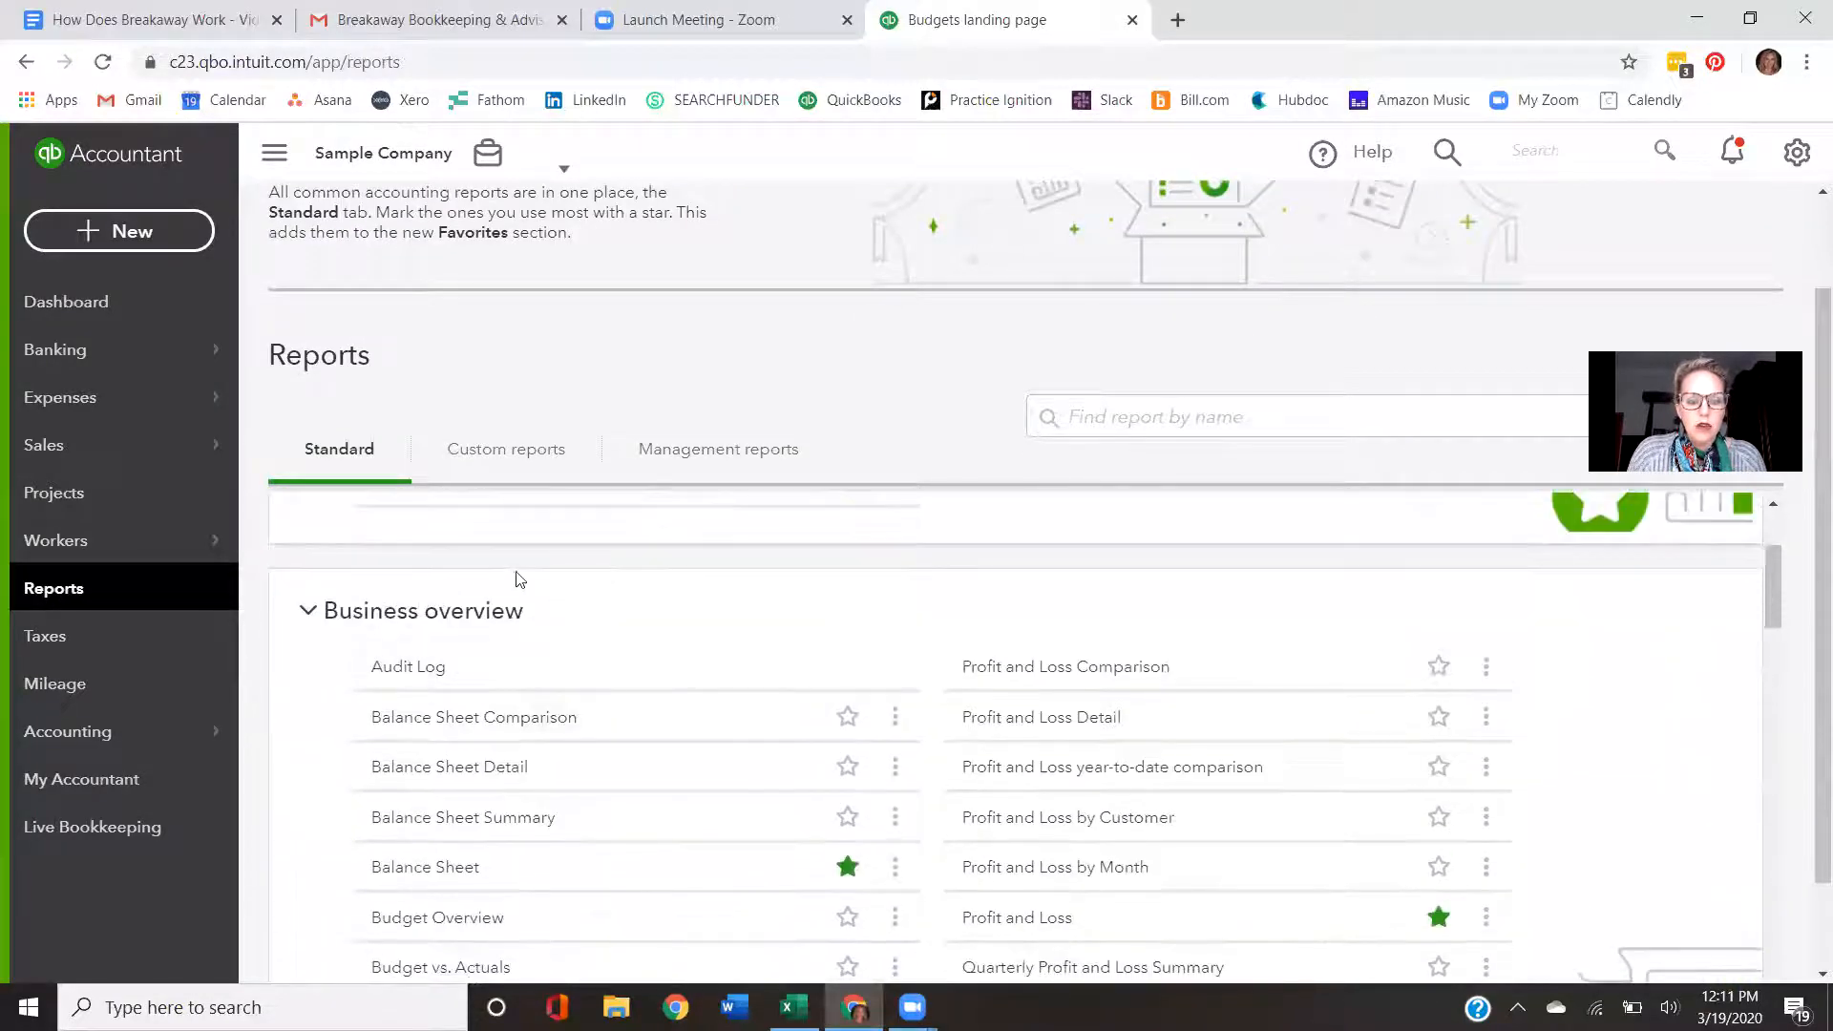
scroll(504, 686, down, 1)
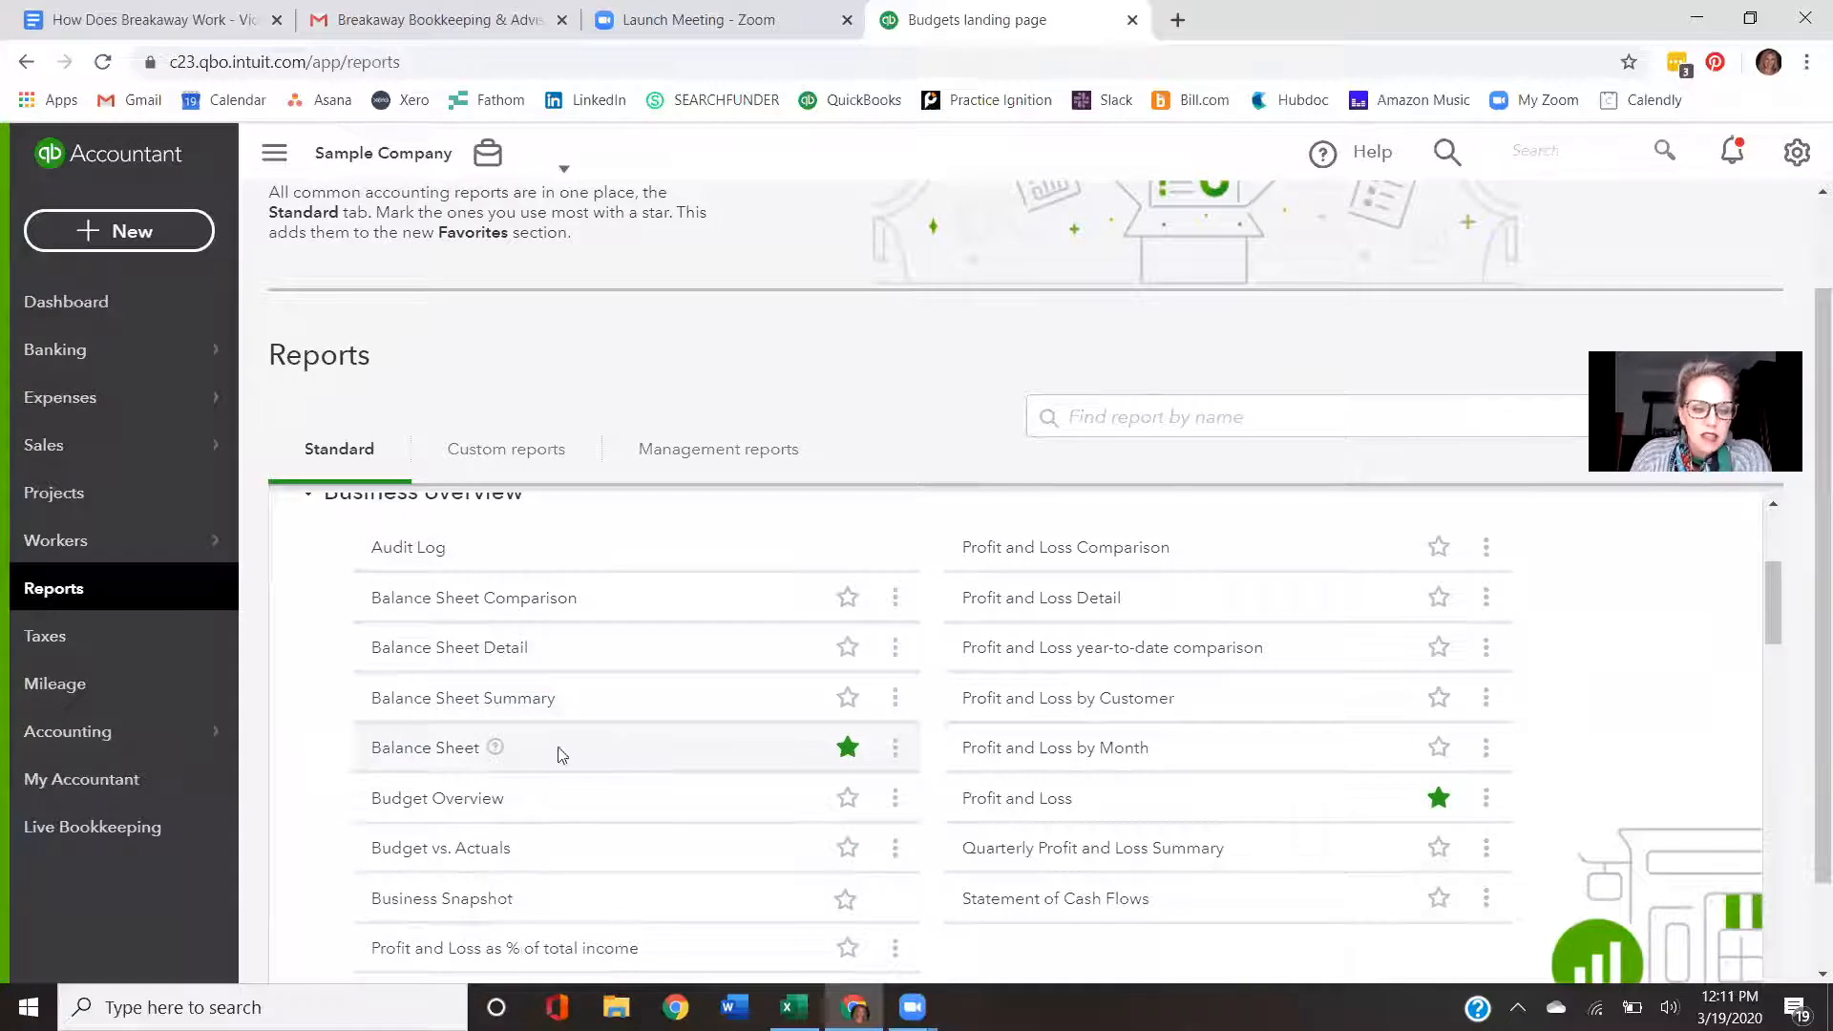
click(471, 856)
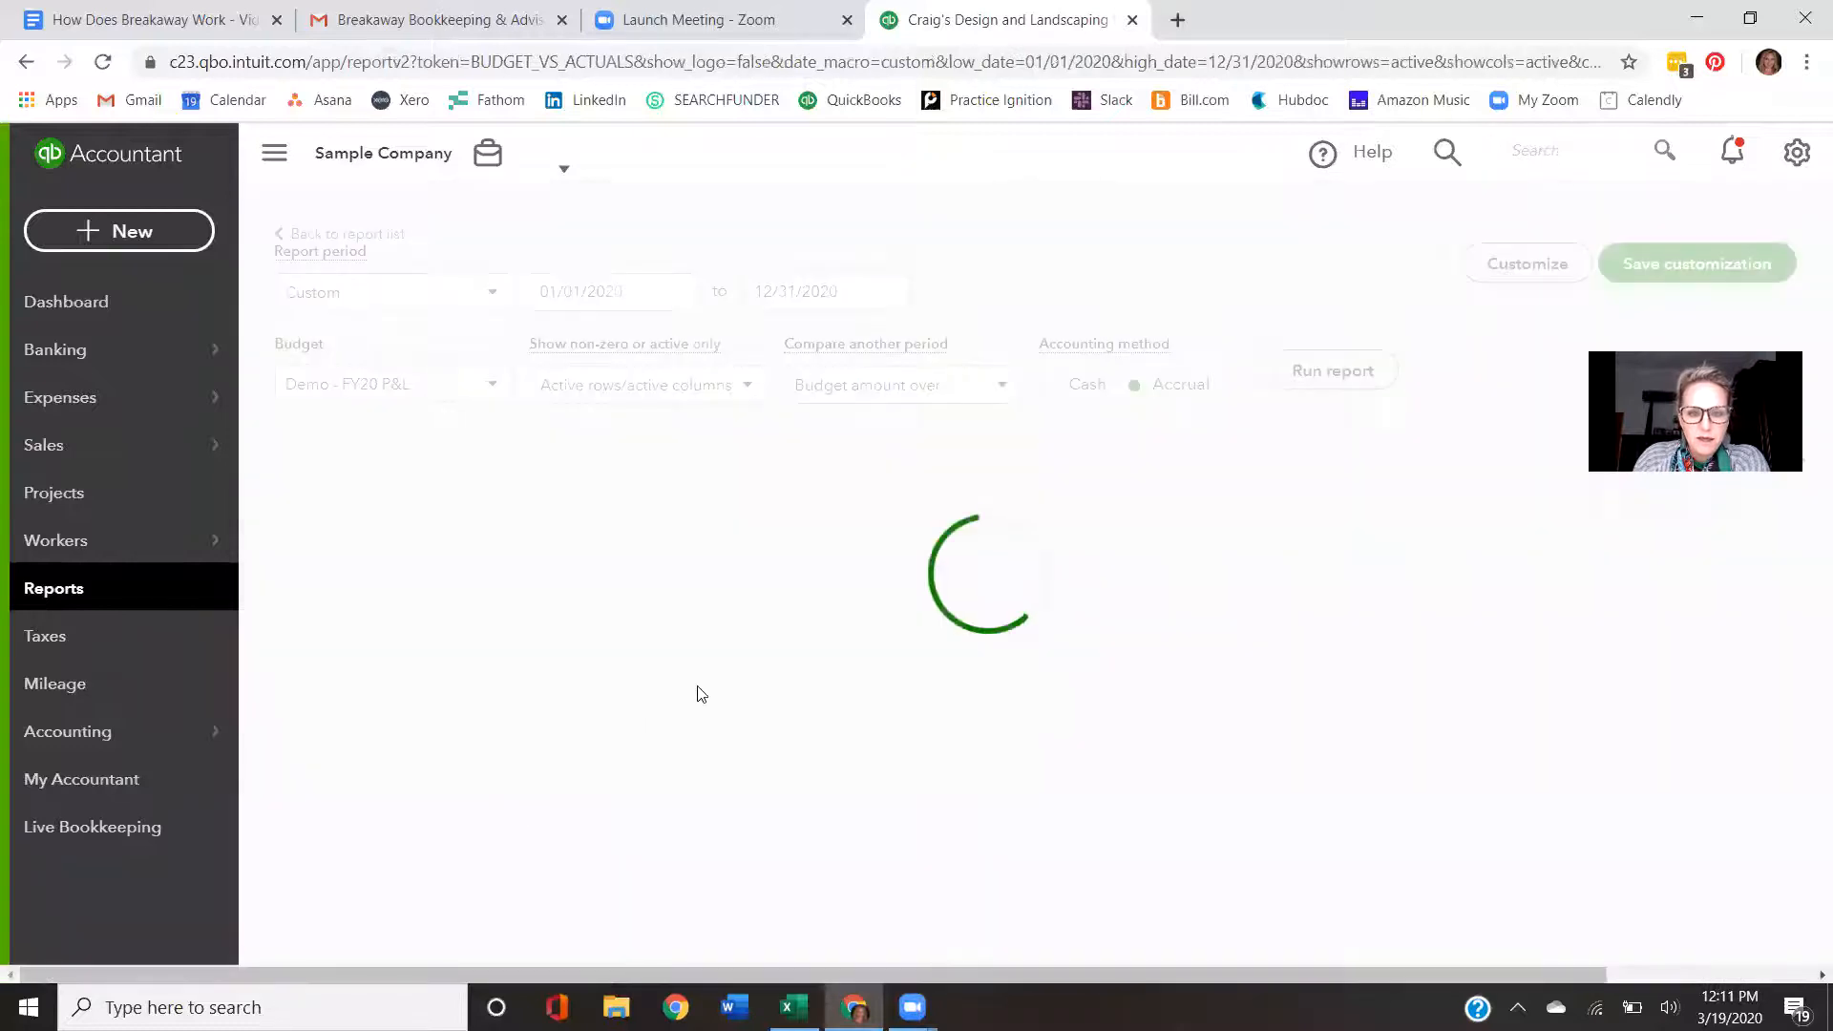
- Set the report period end date to 2/29/2020 and run the report
scroll(528, 349, down, 3)
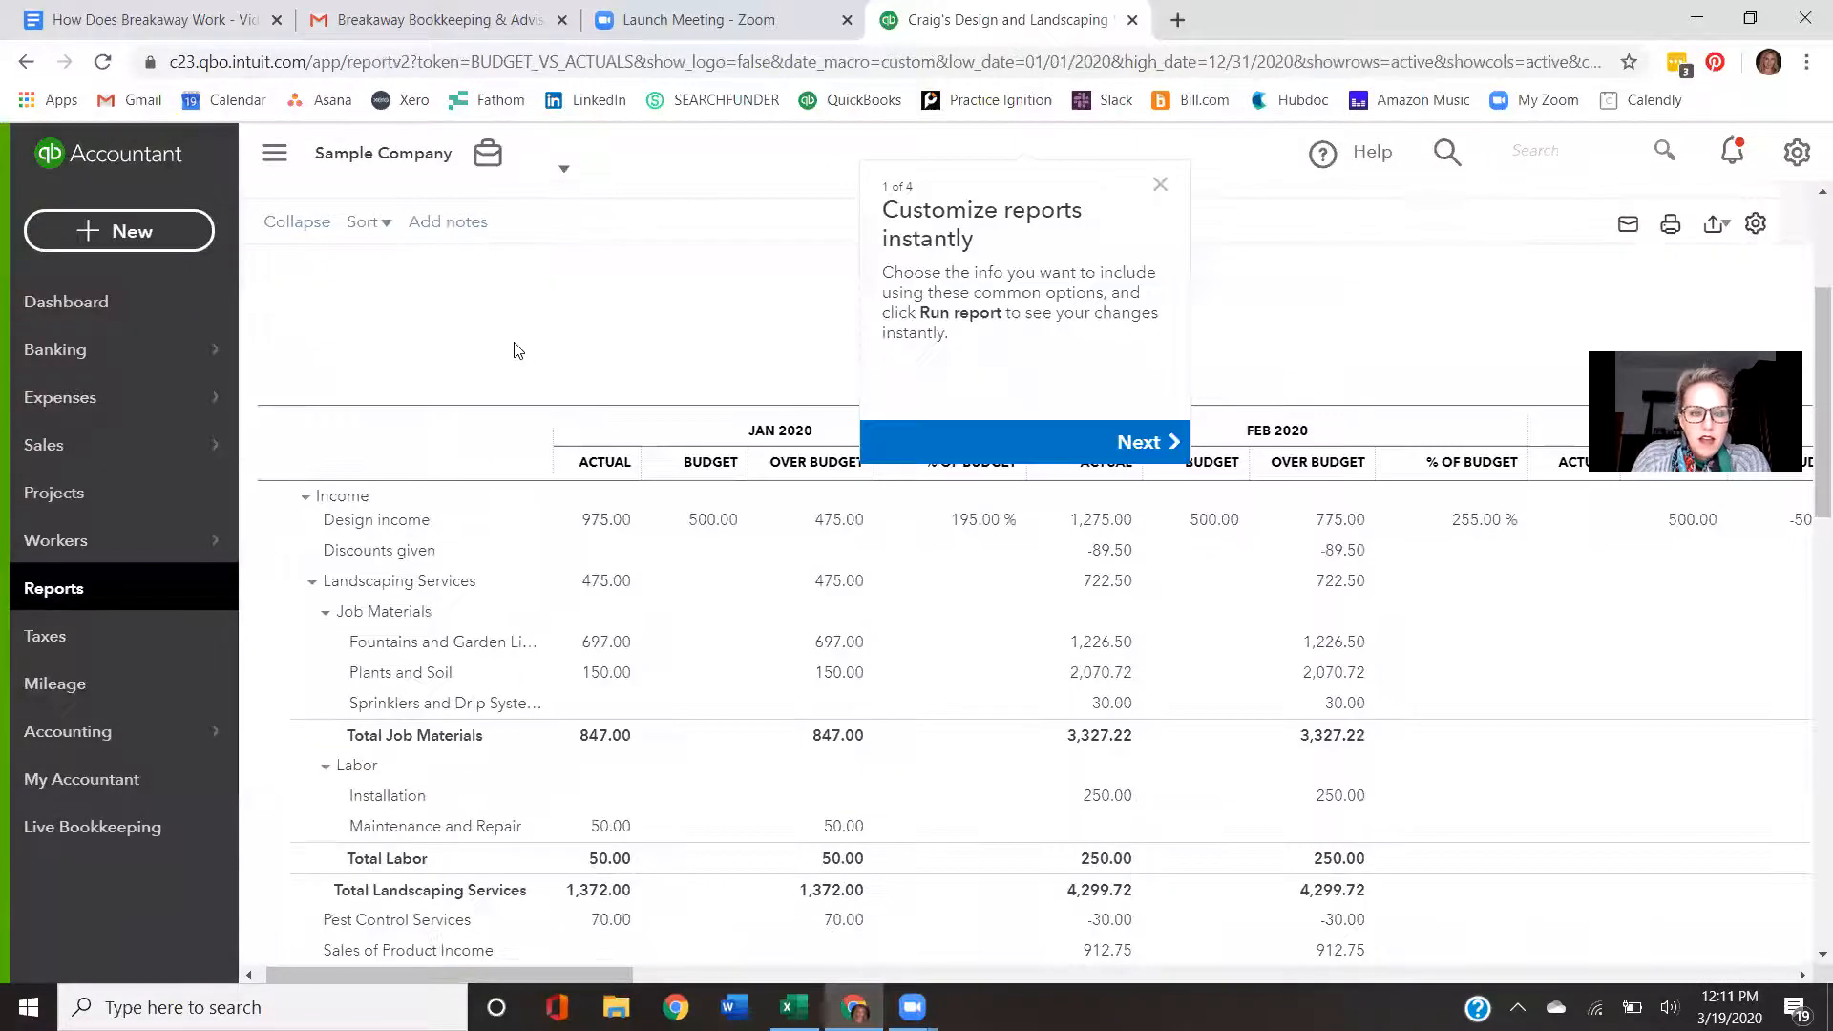
scroll(534, 363, up, 3)
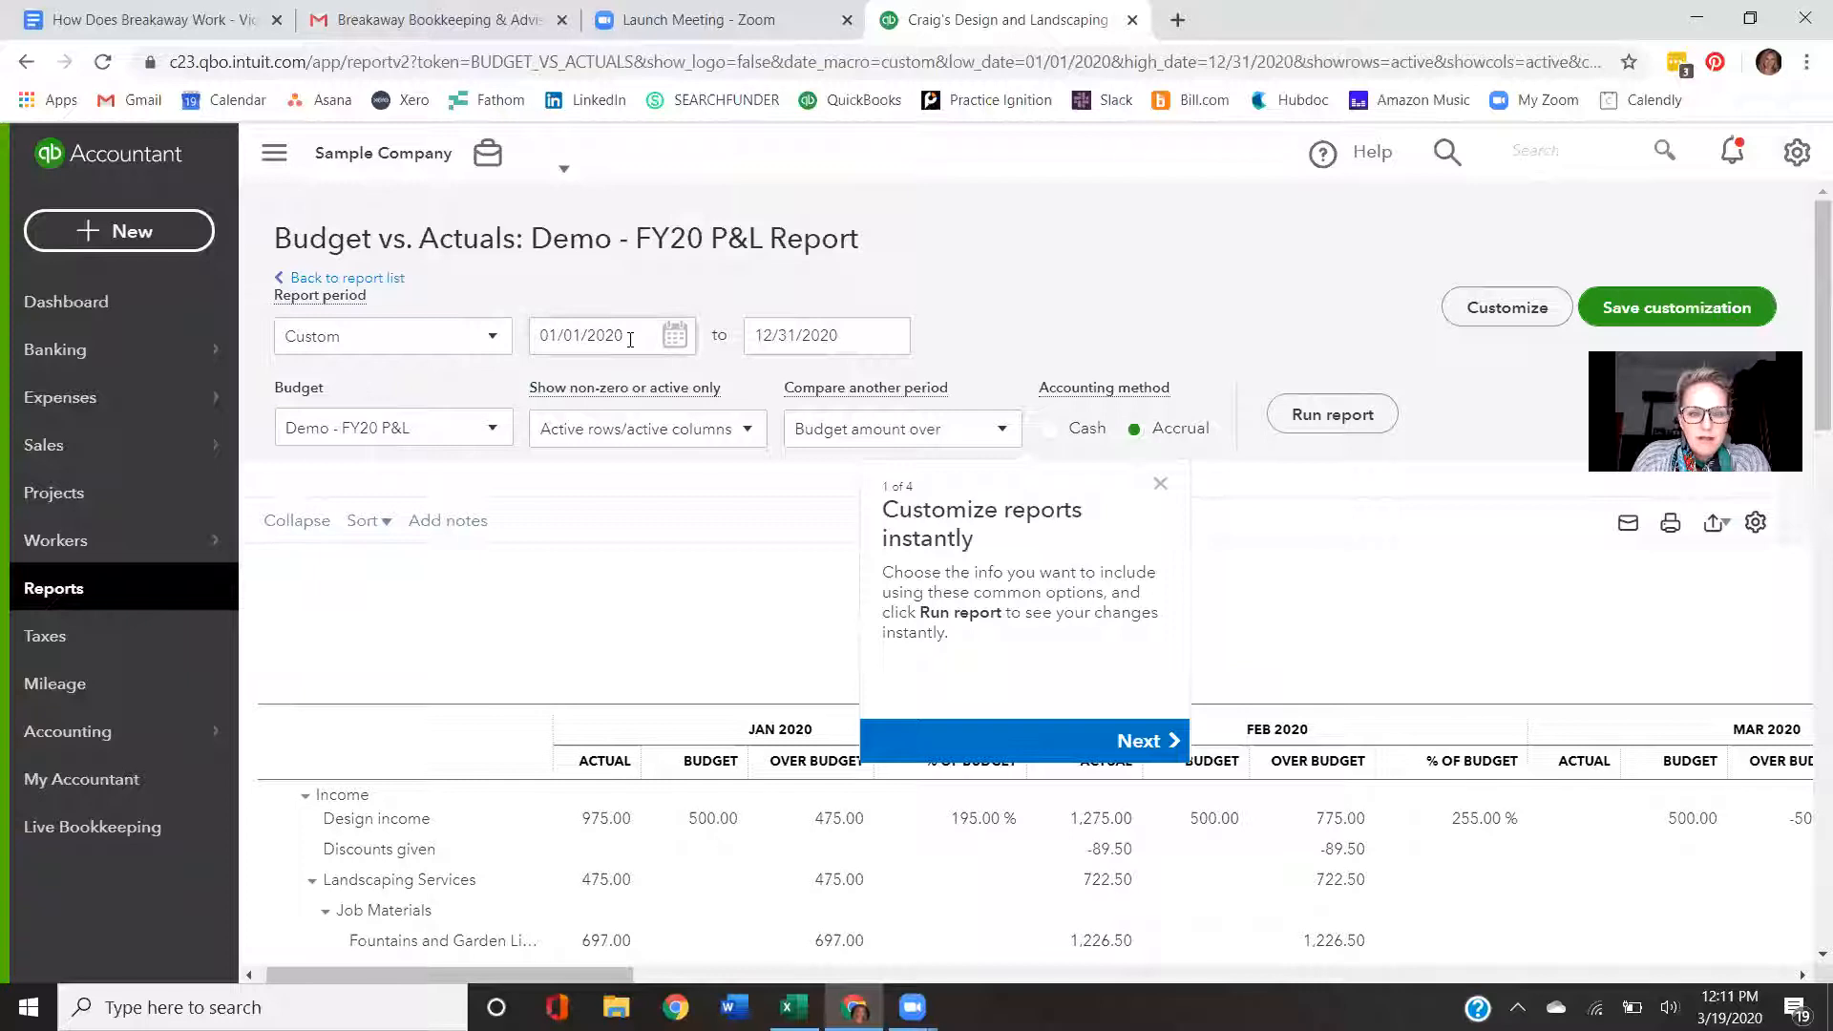
click(829, 336)
triple_click(831, 336)
text(2/29/2020)
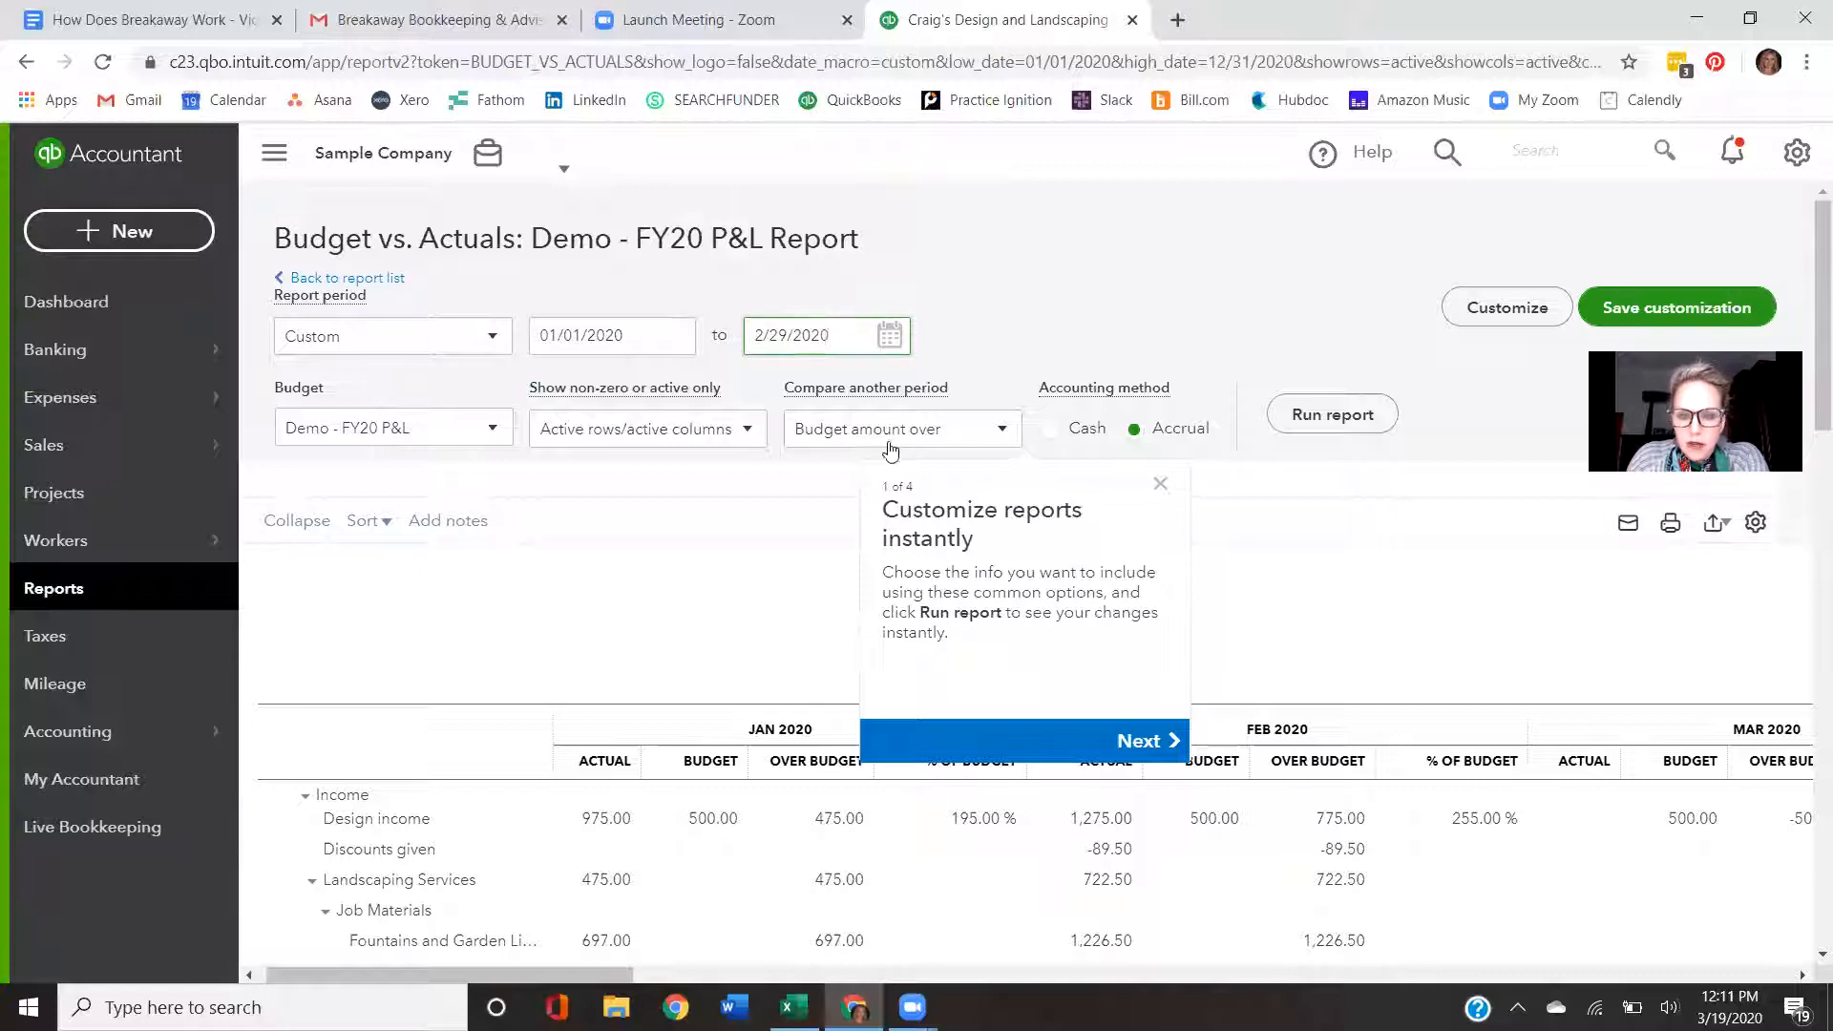
click(1333, 416)
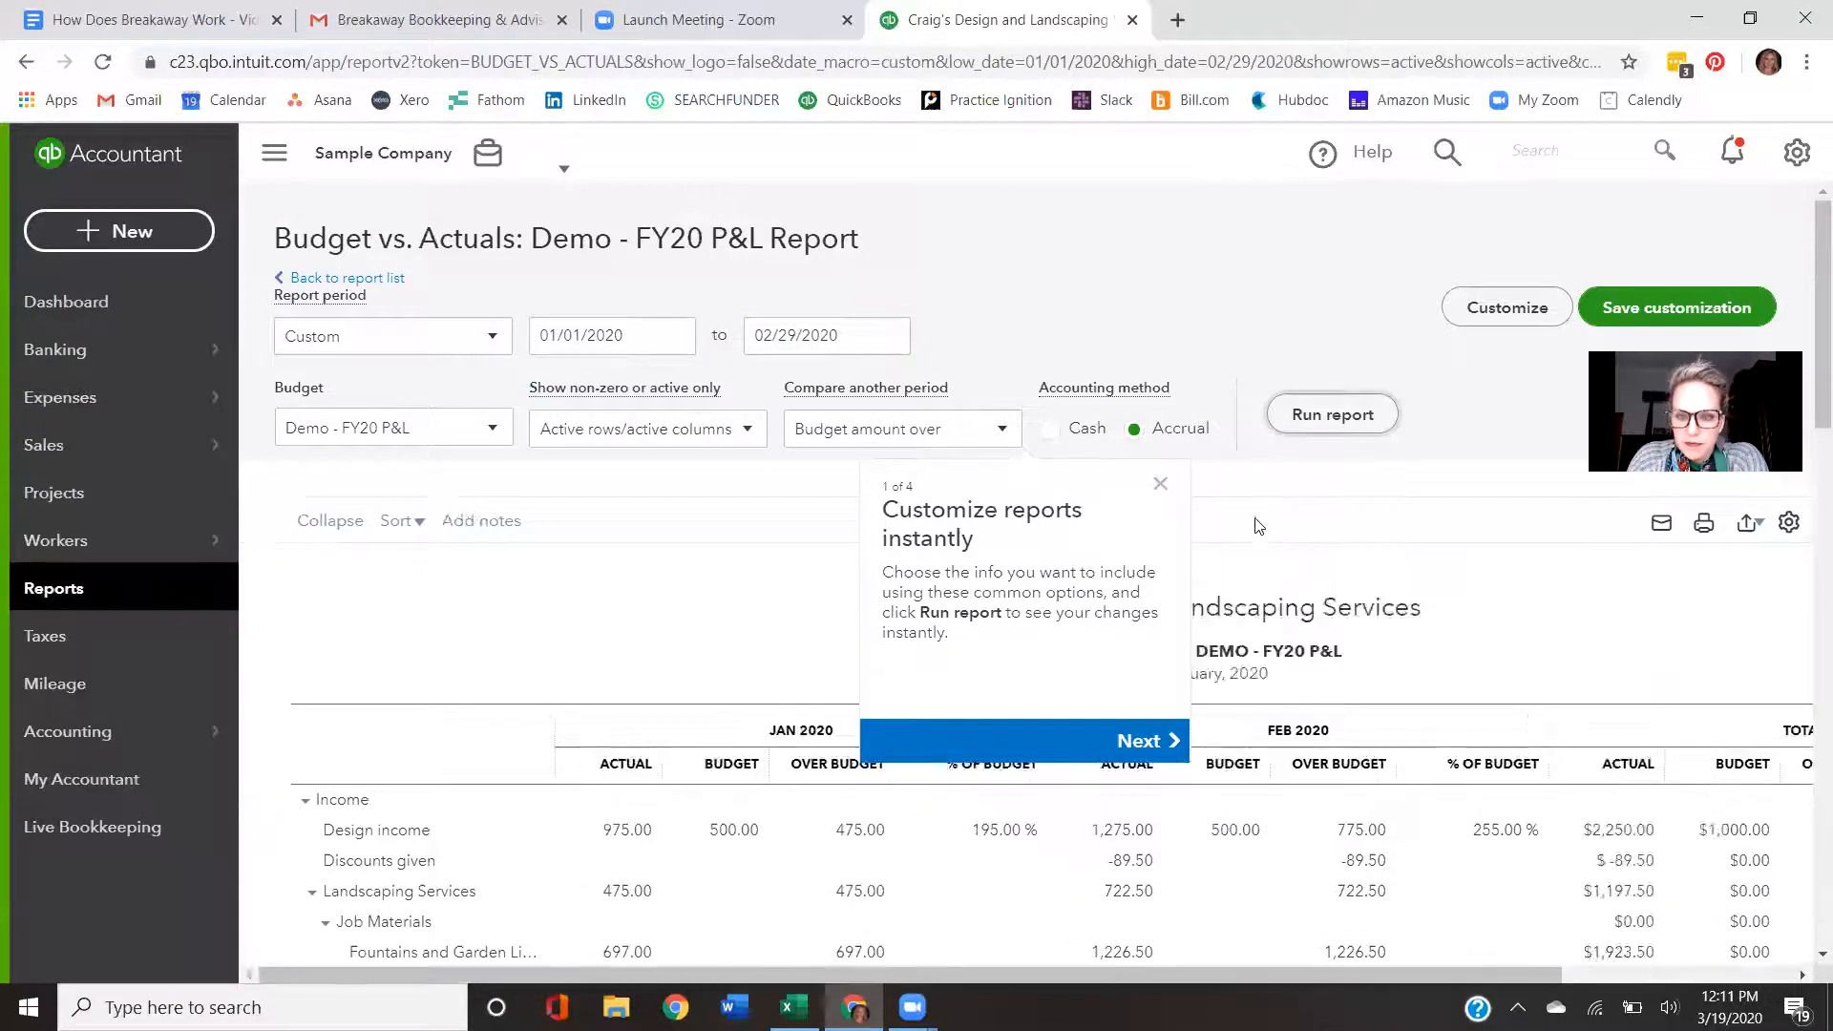
- Review the budget versus actual figures for income and expense accounts across January, February and totals
scroll(1205, 266, down, 3)
click(1160, 184)
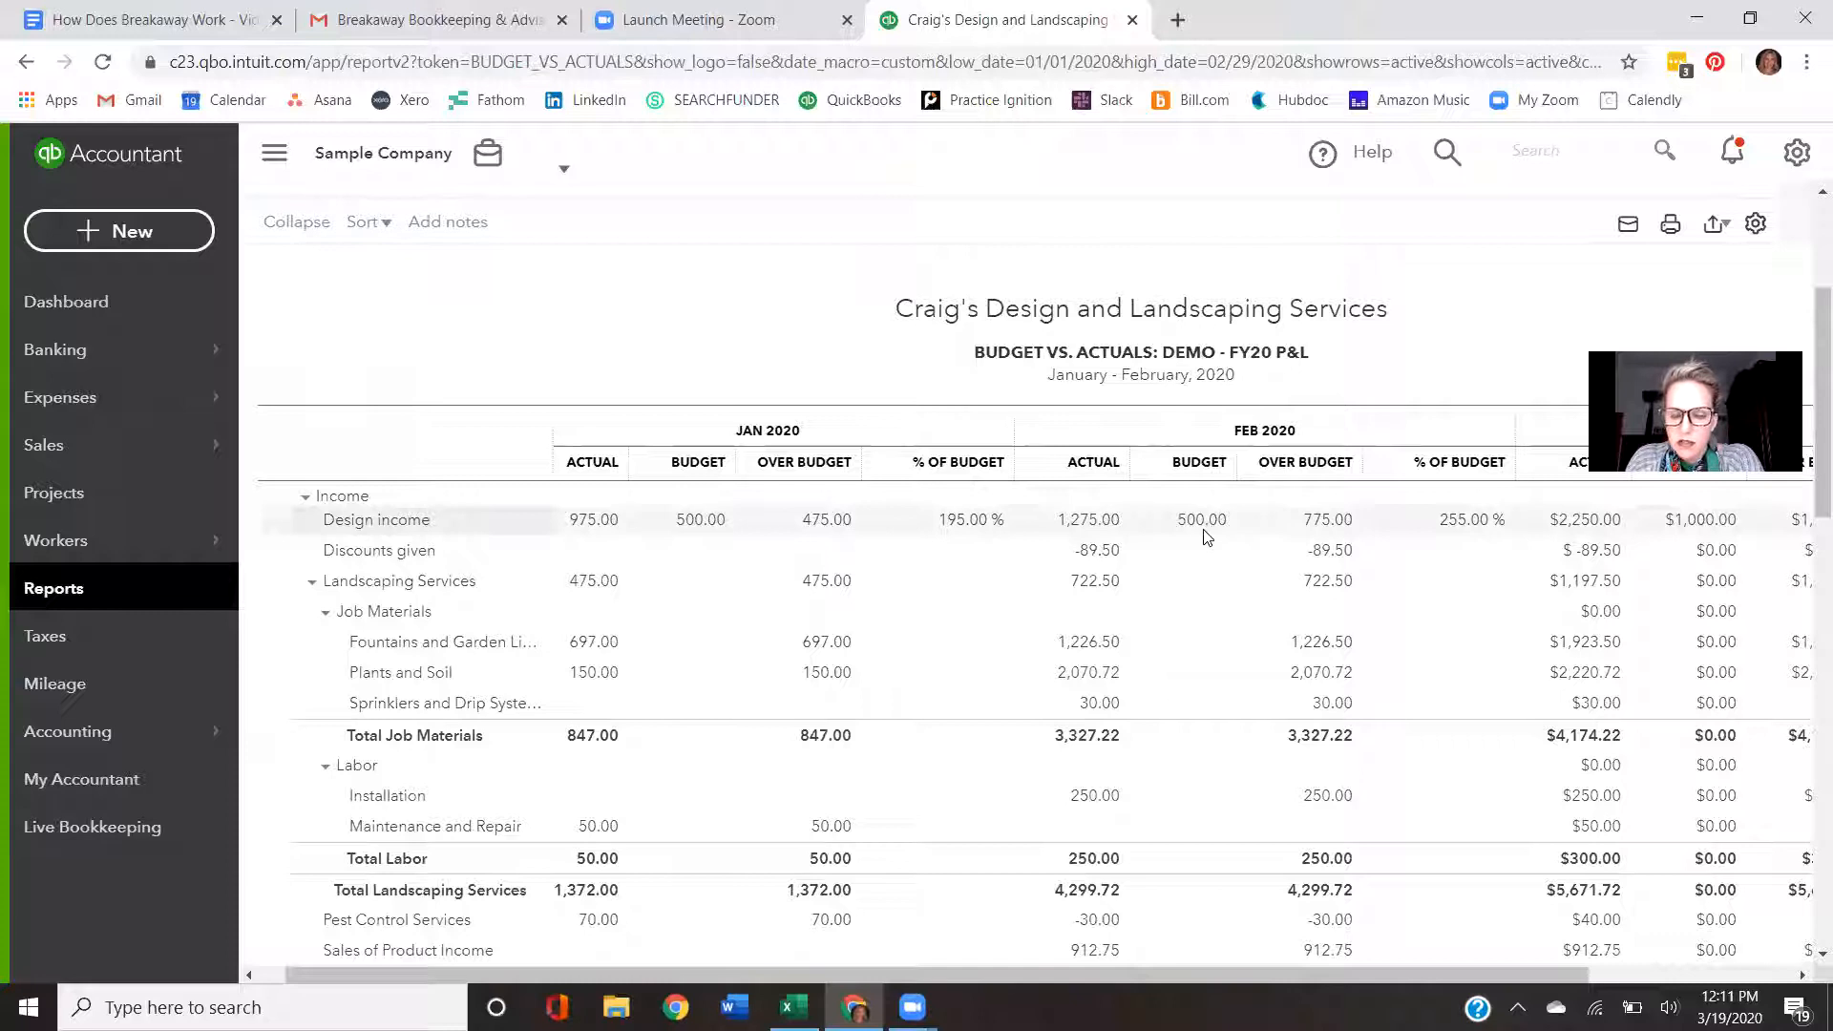
scroll(1205, 537, down, 6)
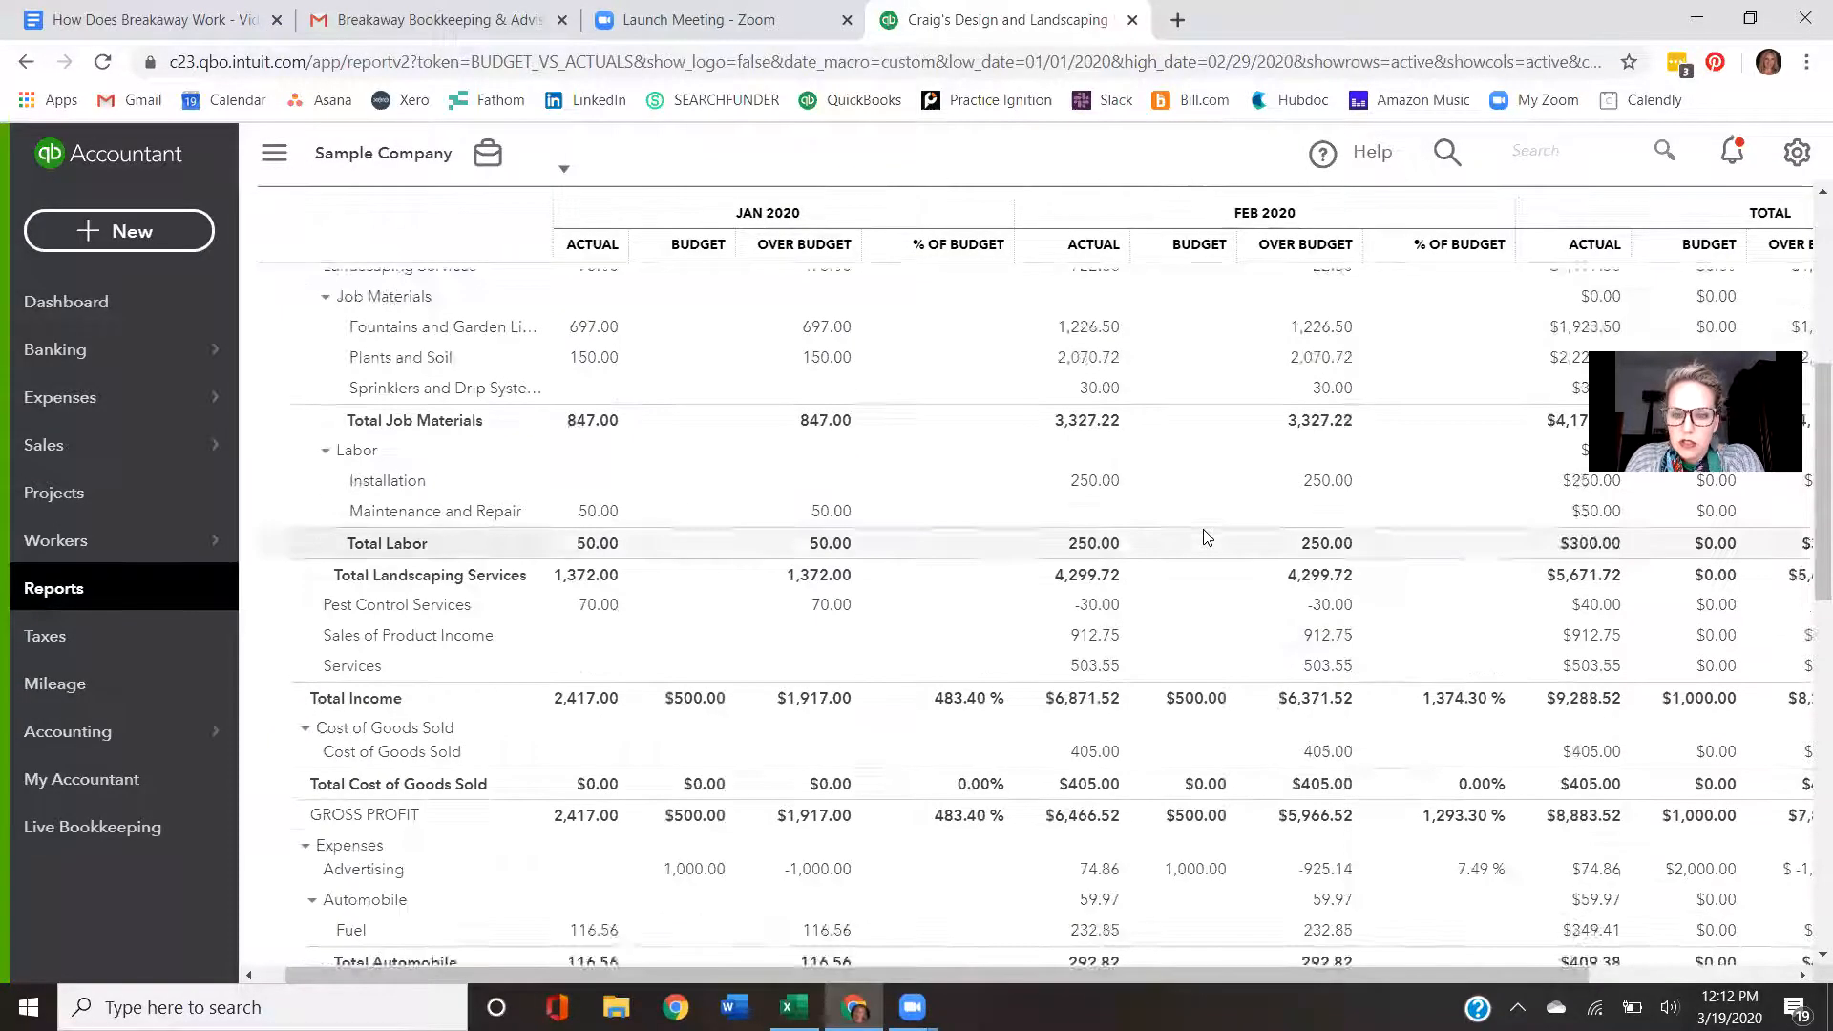
scroll(1205, 536, down, 1)
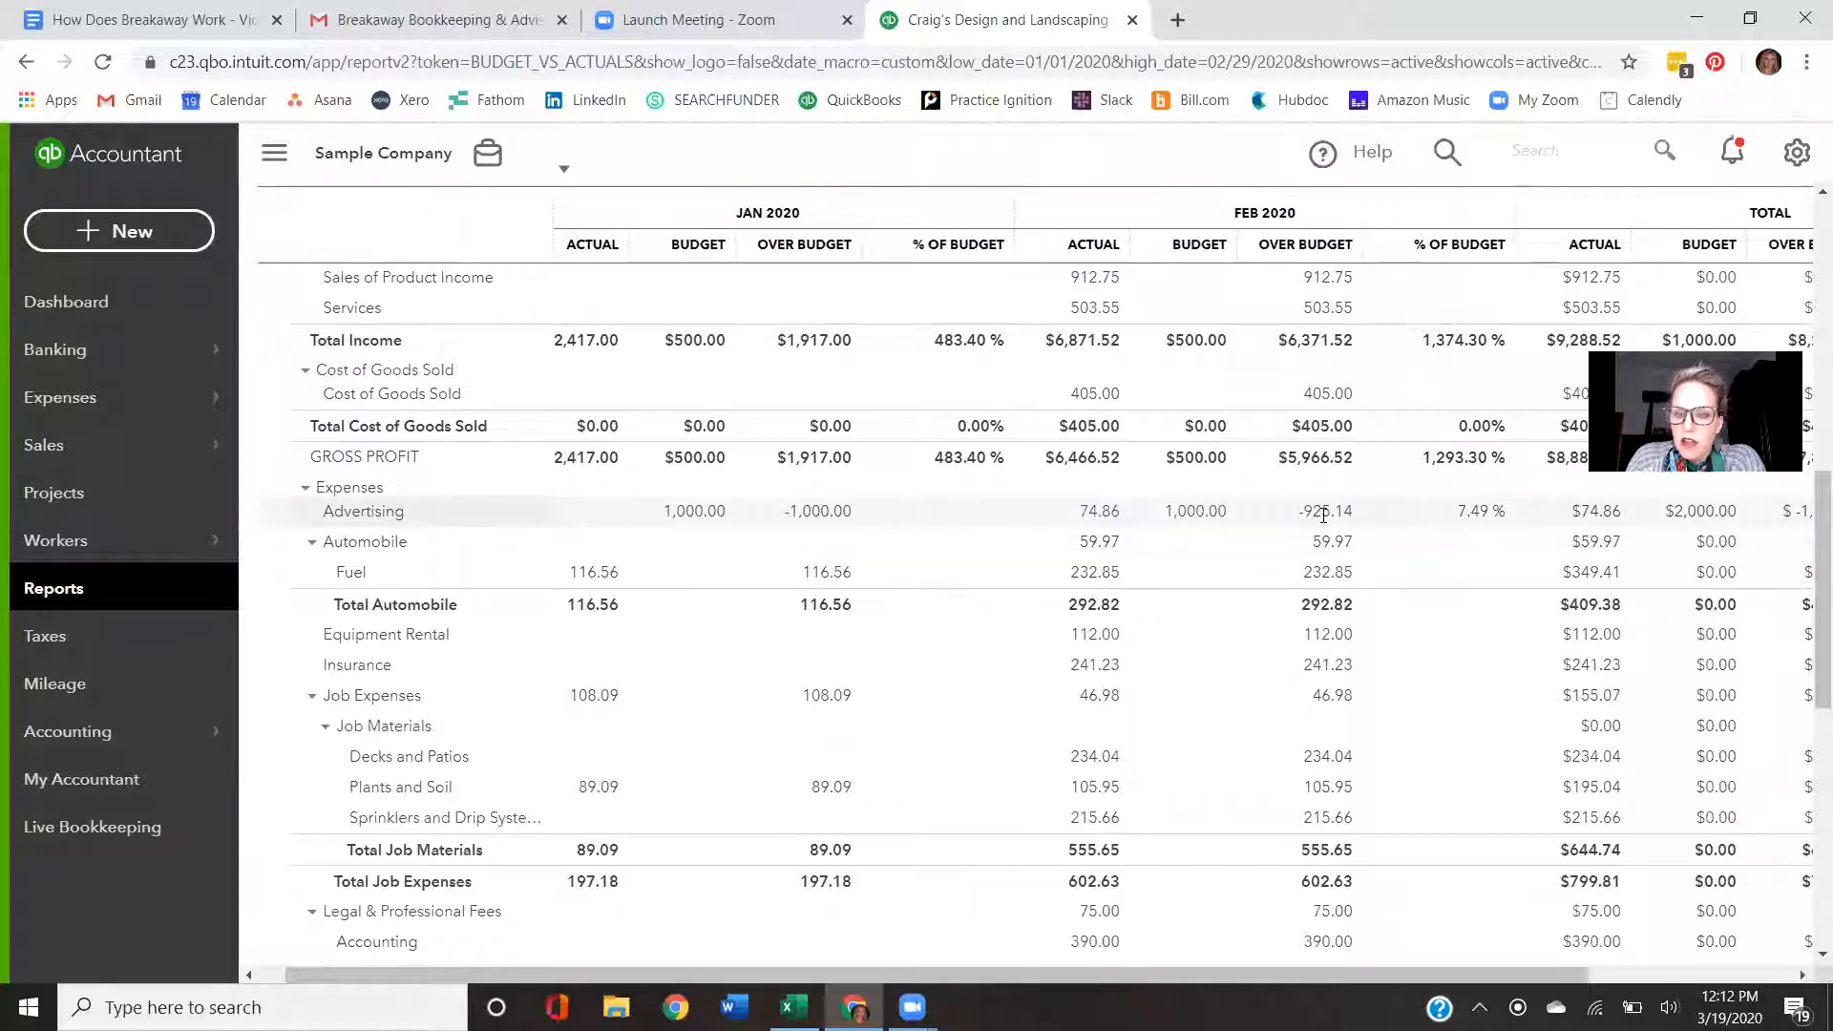
drag(1243, 977, 1418, 972)
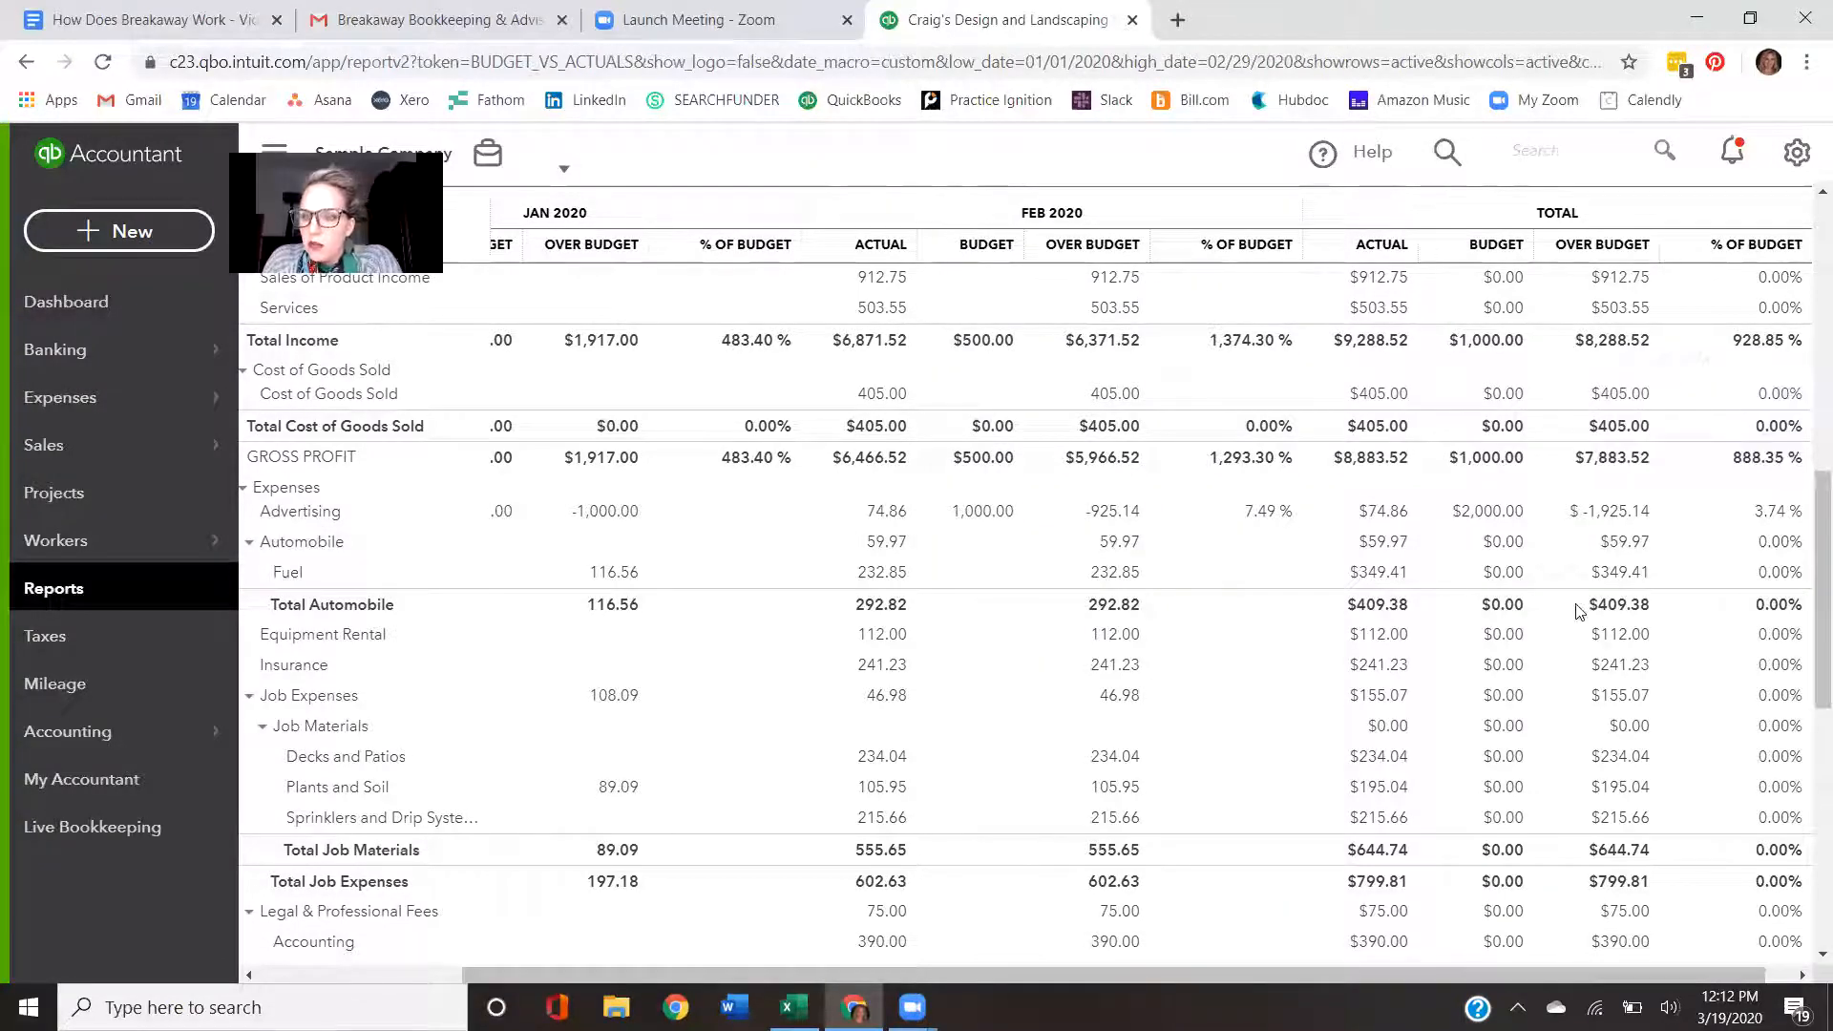
scroll(1585, 625, down, 5)
scroll(1594, 643, up, 15)
scroll(1604, 659, down, 4)
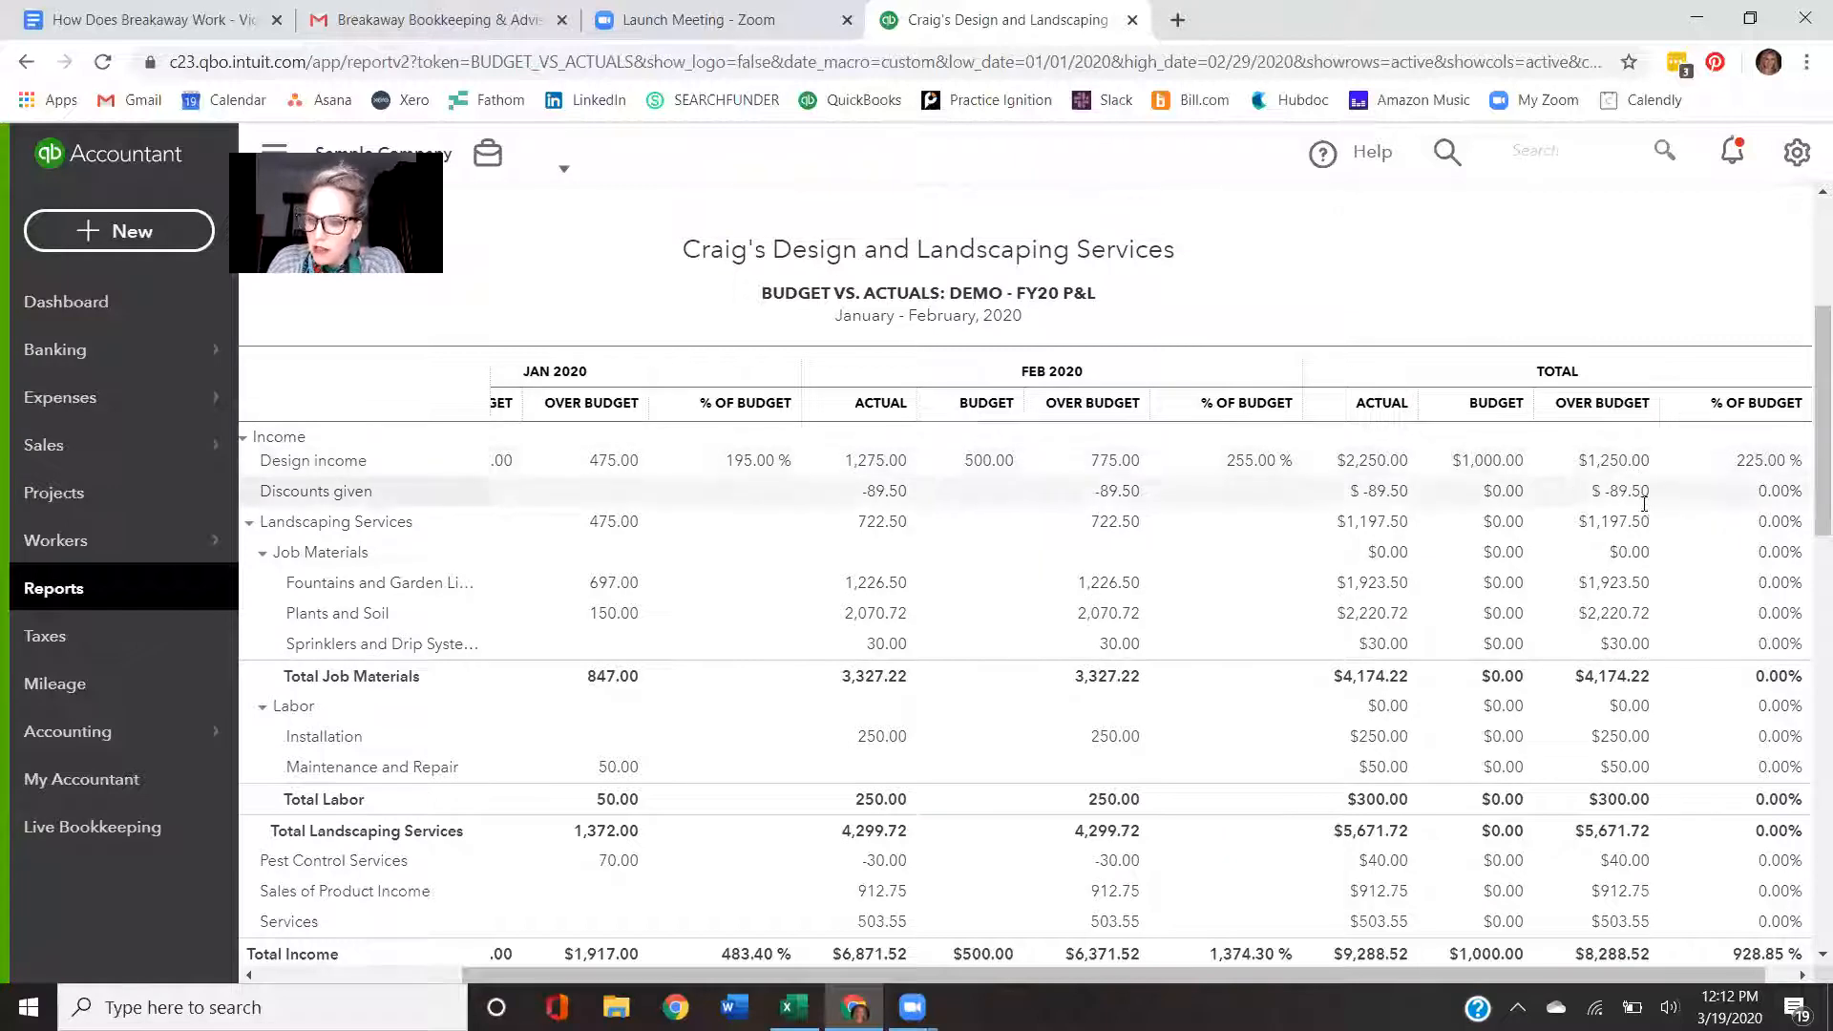
scroll(1649, 494, down, 5)
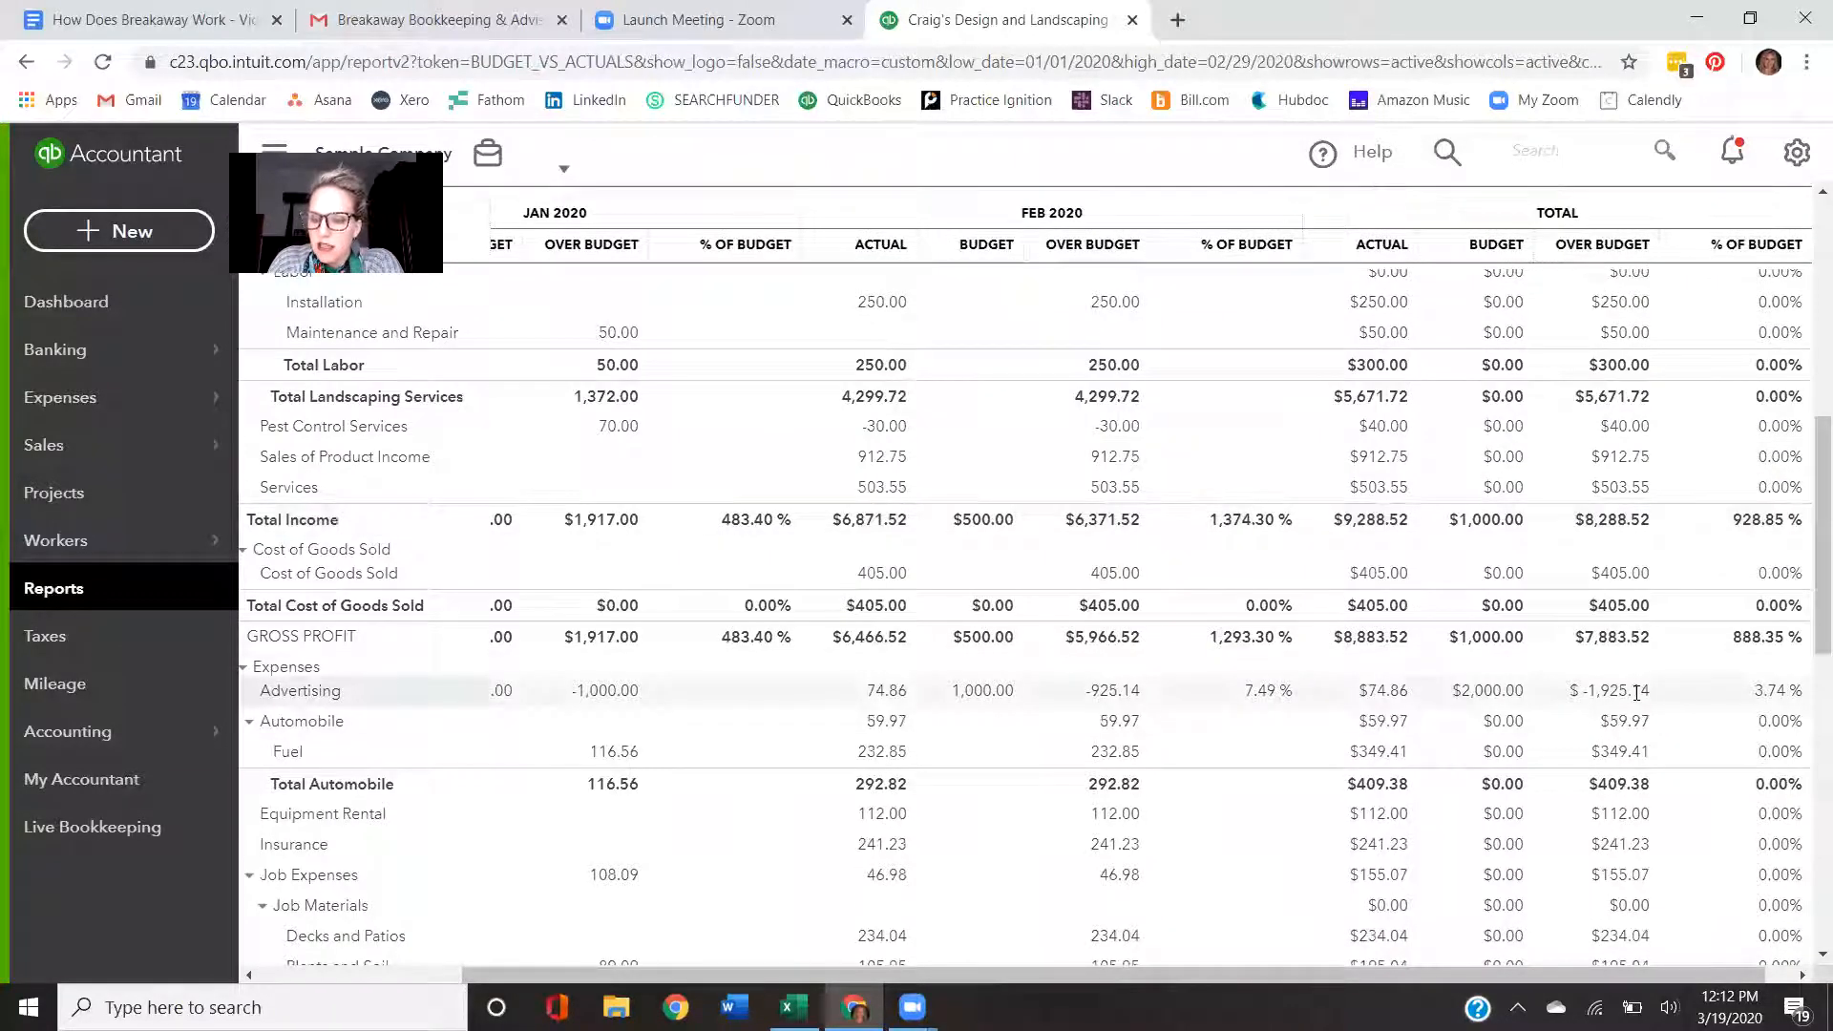